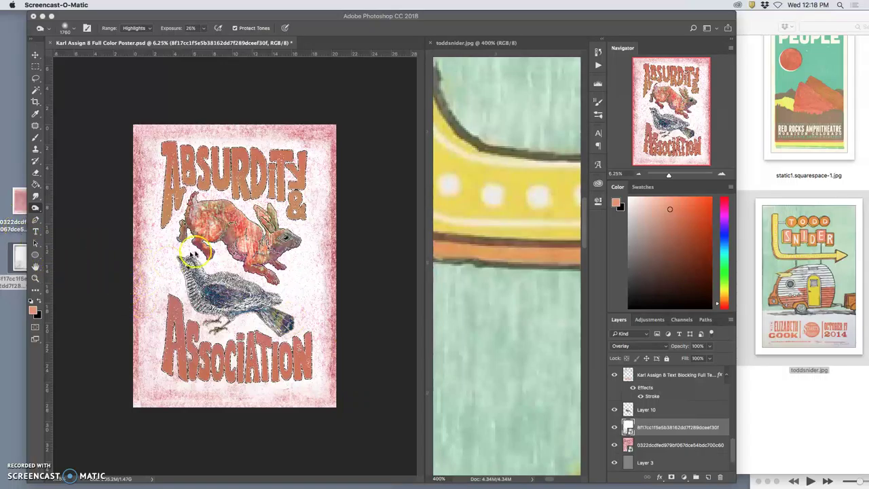
# Toggle the white grunge texture layer to compare it with the pink speckled look
pyautogui.click(615, 428)
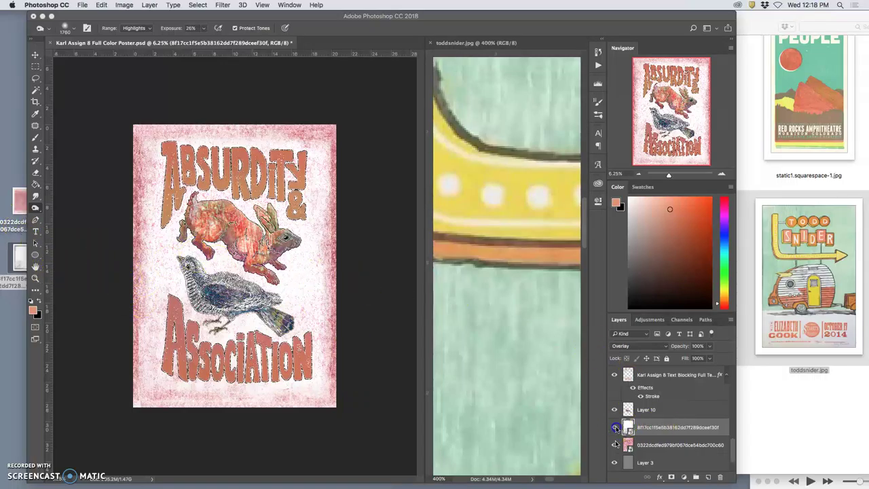
pyautogui.click(616, 427)
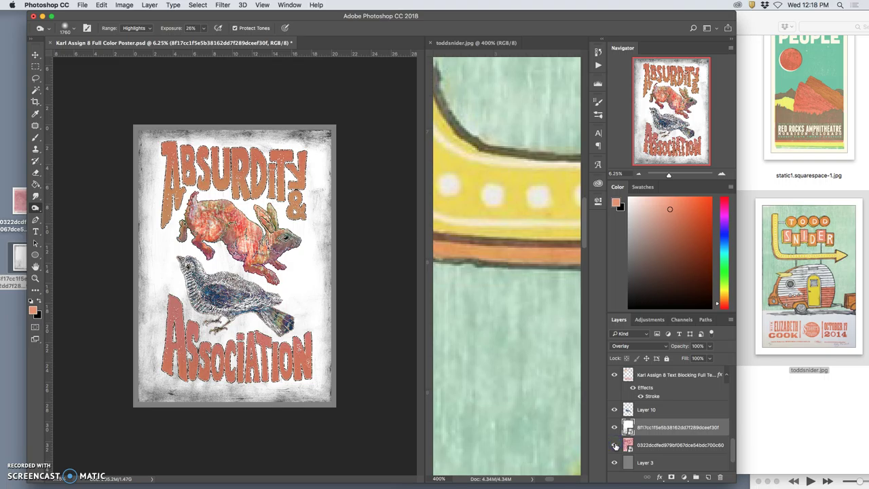
pyautogui.click(615, 445)
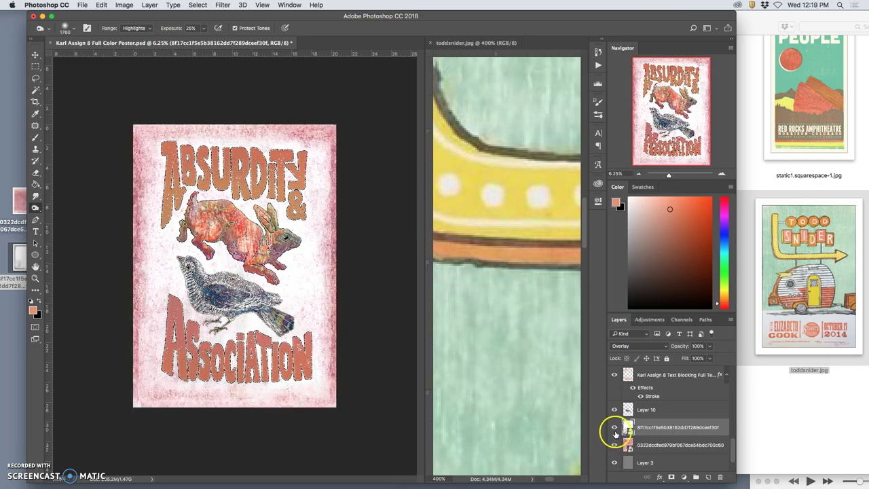
# Try Soft Light, Pin Light, Hard Mix and Multiply on the text layer, then return it to Overlay
pyautogui.click(632, 349)
pyautogui.click(631, 354)
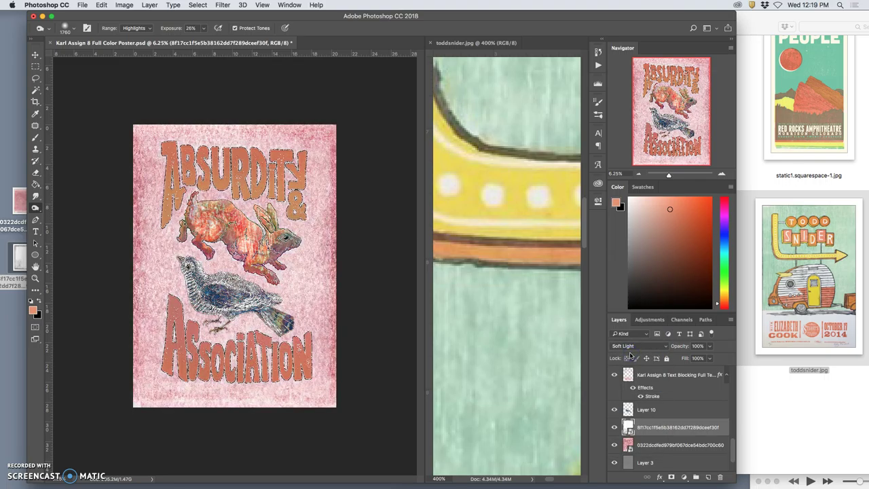
pyautogui.click(632, 350)
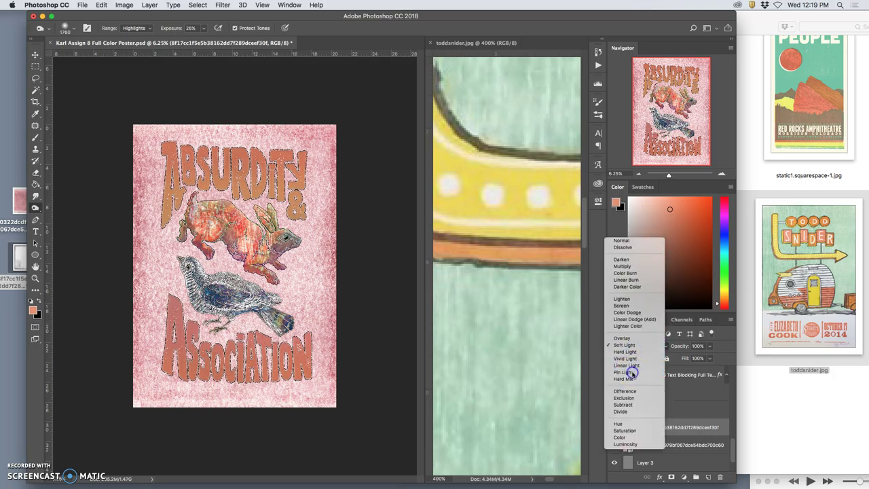
pyautogui.click(633, 373)
pyautogui.click(632, 348)
pyautogui.click(632, 354)
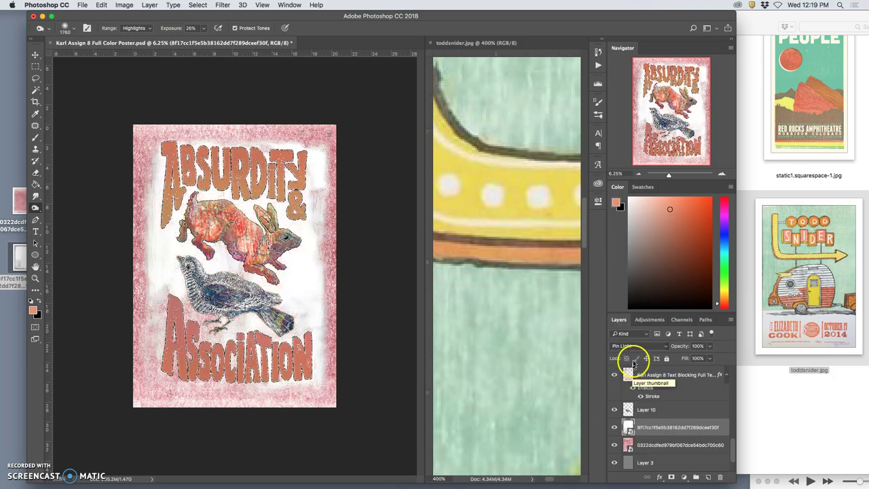
pyautogui.click(631, 349)
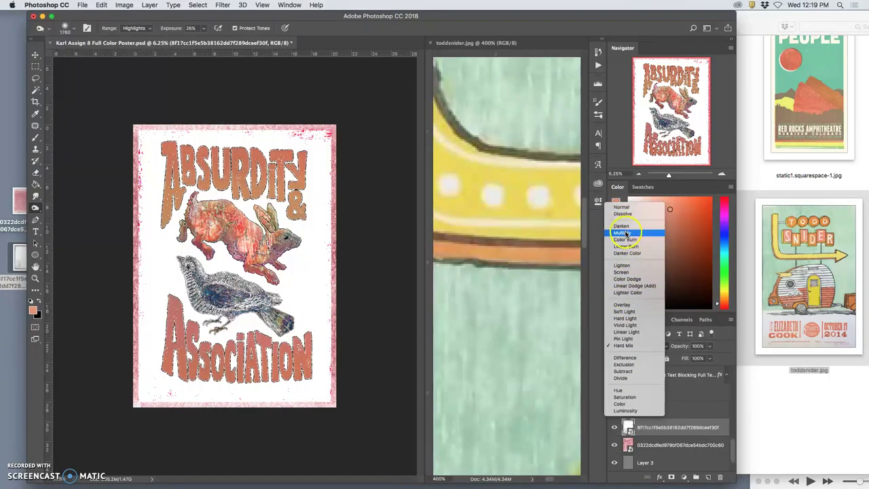
pyautogui.click(625, 233)
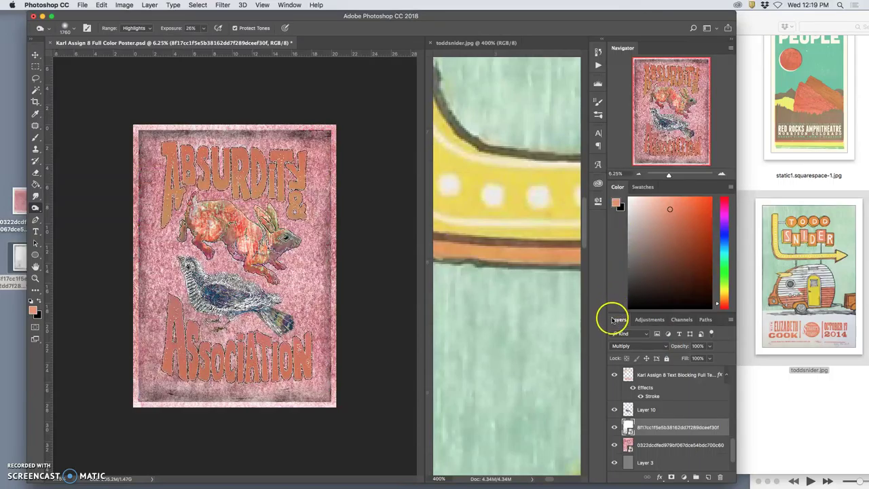
pyautogui.click(632, 346)
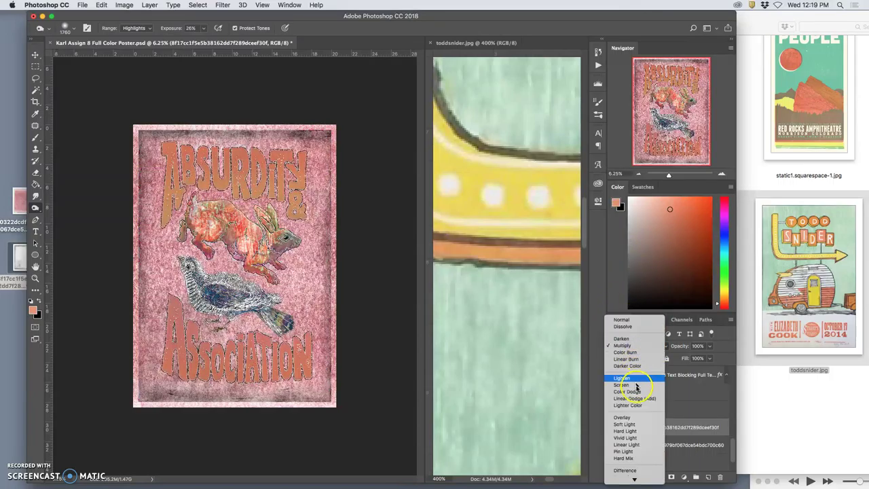
pyautogui.click(625, 417)
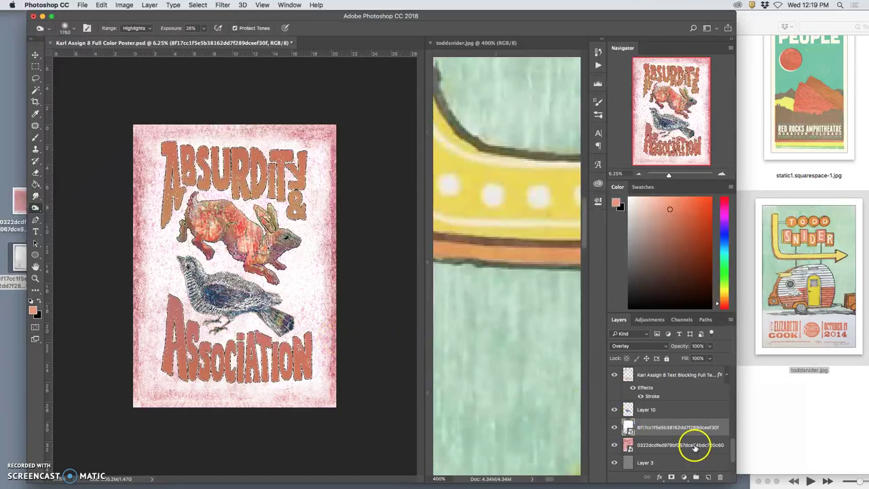
# Rasterize the pink speckled texture layer and zoom in around the rabbit's paw to inspect it
pyautogui.rightClick(645, 445)
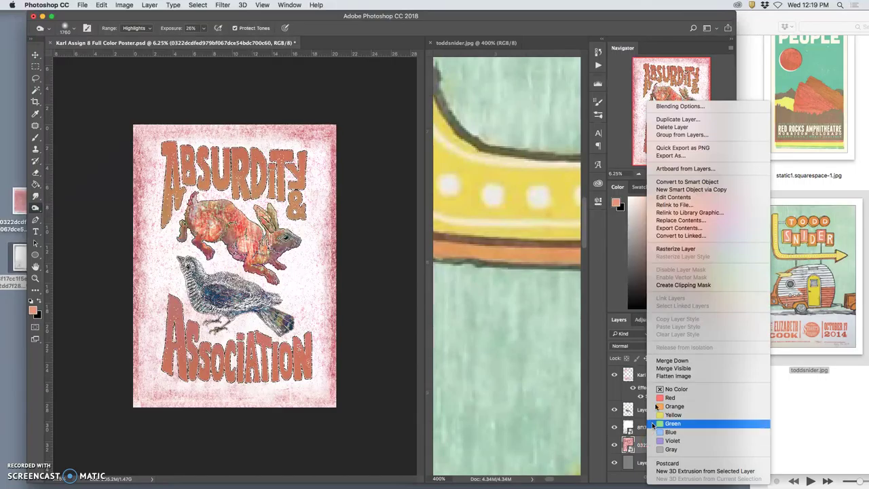
pyautogui.click(672, 250)
pyautogui.press('super+equal')
pyautogui.press('super+equal')
pyautogui.press('super+equal')
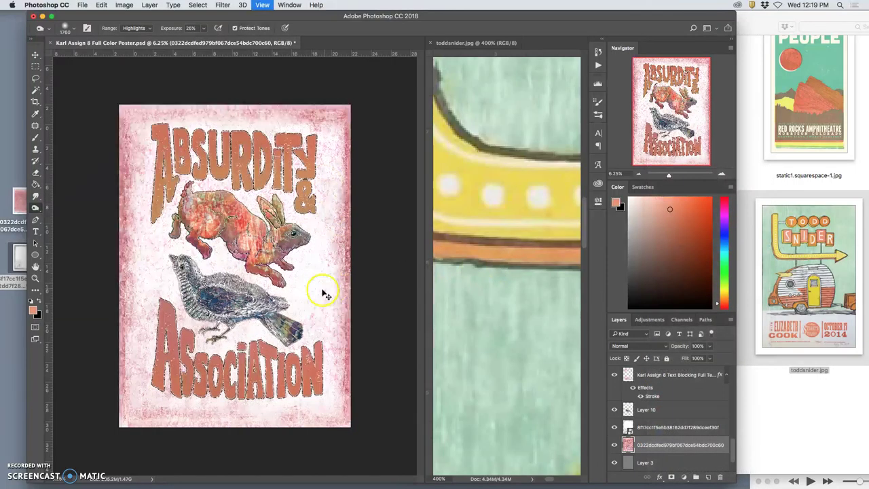
pyautogui.press('super+equal')
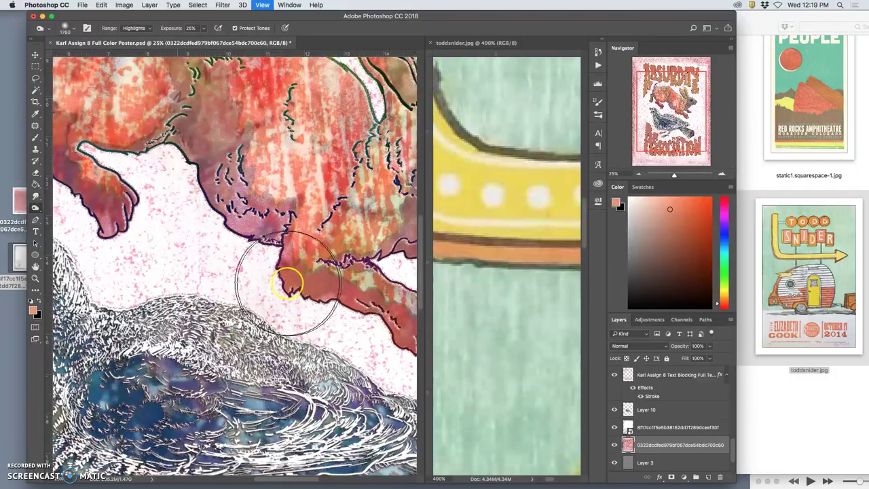
pyautogui.hscroll(-5, 282, 282)
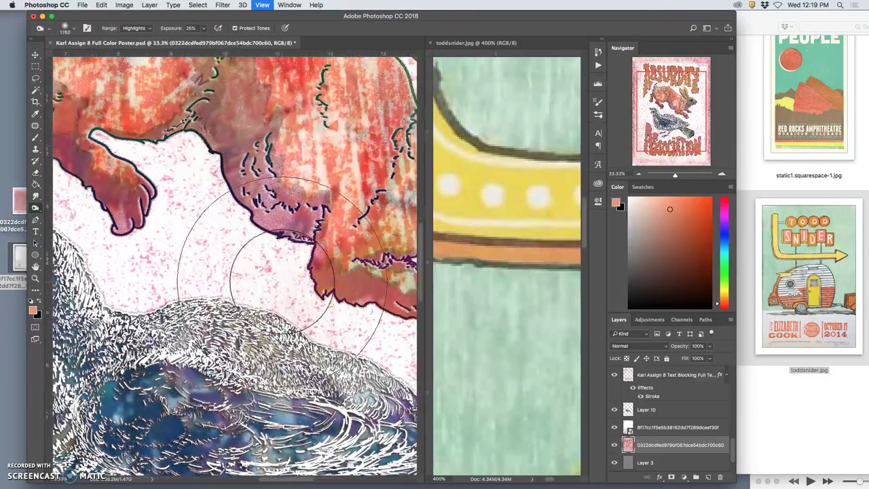
pyautogui.press('super+equal')
pyautogui.hscroll(-5, 282, 282)
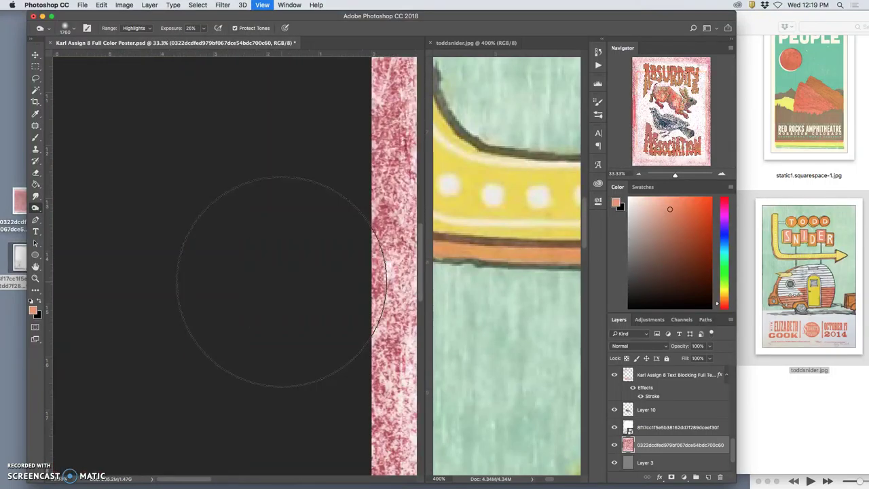
pyautogui.scroll(10, 284, 279)
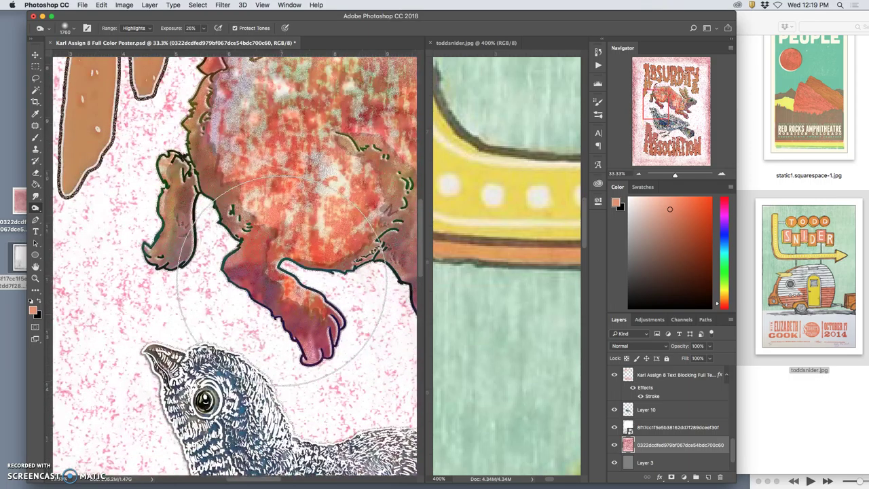
pyautogui.hscroll(3, 282, 282)
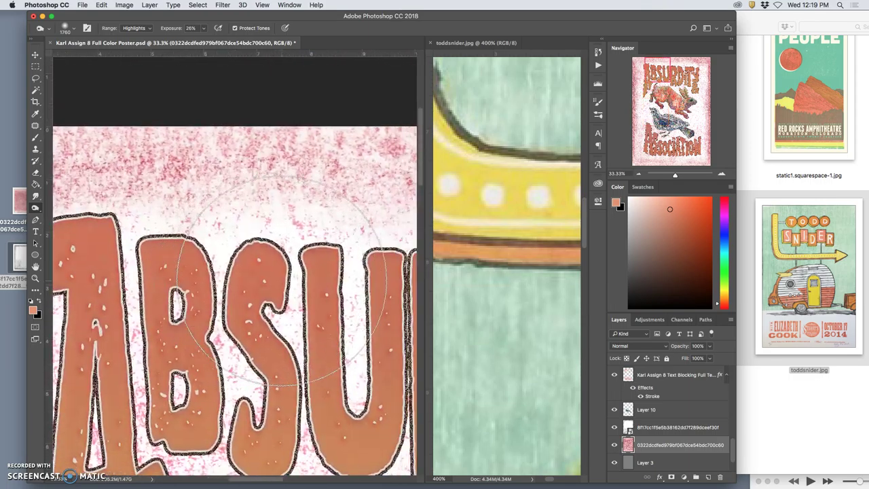
pyautogui.press('super+minus')
pyautogui.press('super+minus')
pyautogui.press('super+minus')
pyautogui.press('super+minus')
pyautogui.press('super+minus')
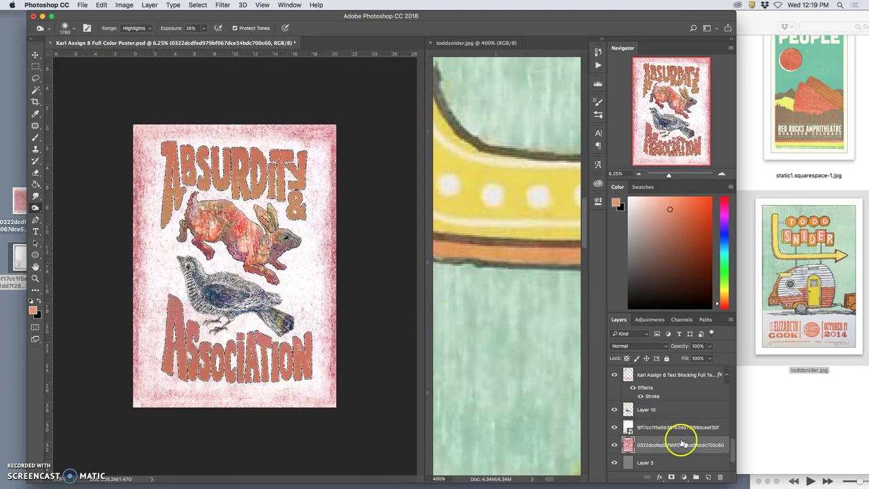
# Recolour the speckle layer with Hue/Saturation at Hue +173, Saturation -36, Lightness -9
pyautogui.click(124, 5)
pyautogui.moveTo(156, 29)
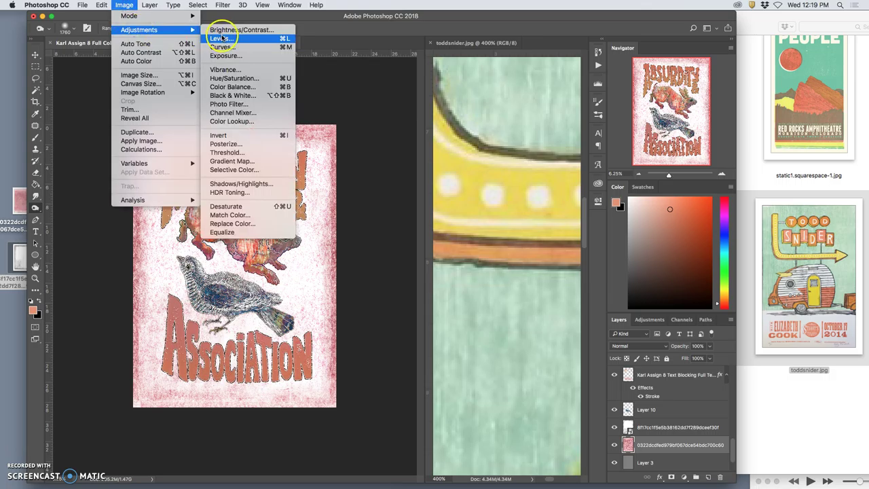
pyautogui.click(237, 78)
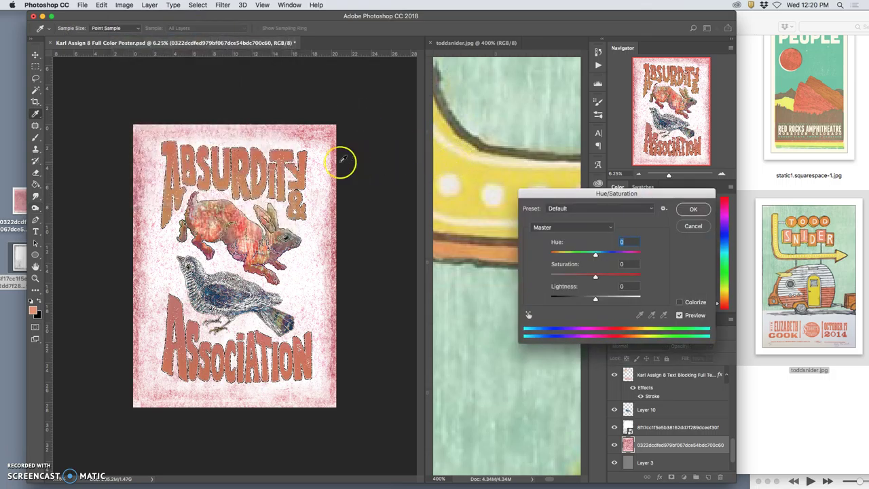
pyautogui.moveTo(595, 254); pyautogui.dragTo(635, 254)
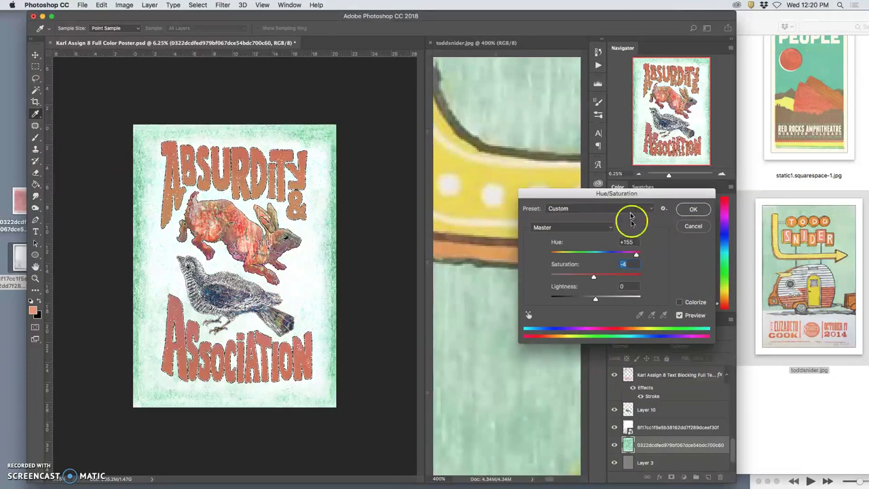
pyautogui.moveTo(593, 277)
pyautogui.mouseDown()
pyautogui.moveTo(599, 301)
pyautogui.moveTo(595, 275)
pyautogui.moveTo(579, 277)
pyautogui.mouseUp()
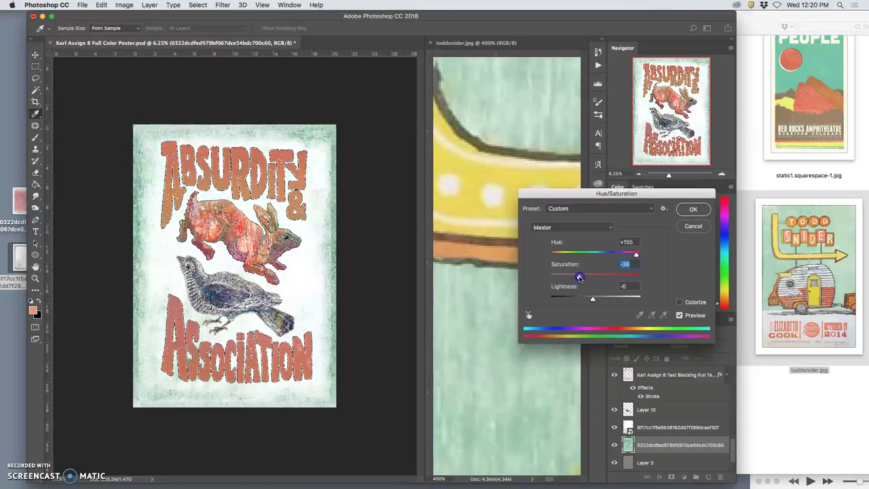
pyautogui.moveTo(636, 254); pyautogui.dragTo(640, 255)
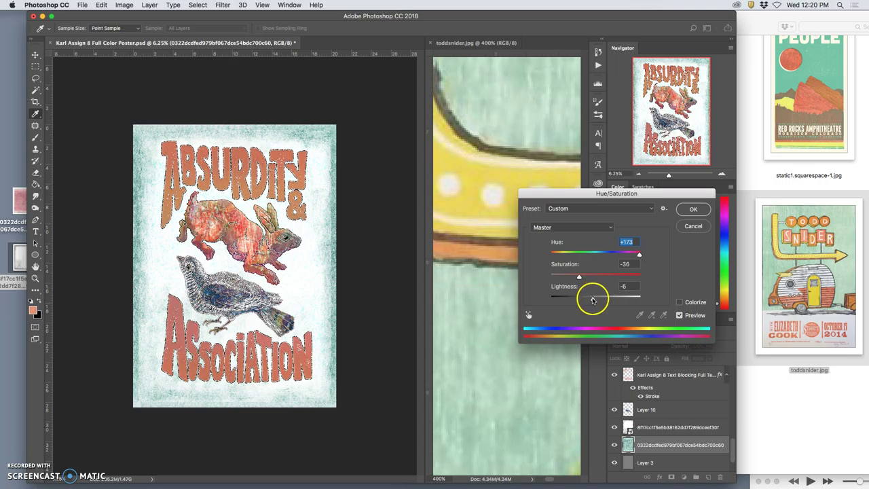
pyautogui.moveTo(592, 297); pyautogui.dragTo(592, 299)
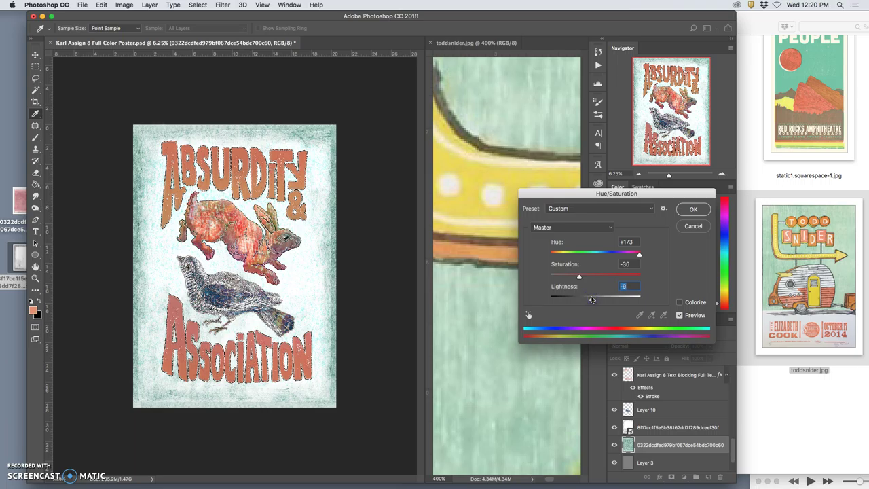
pyautogui.click(706, 210)
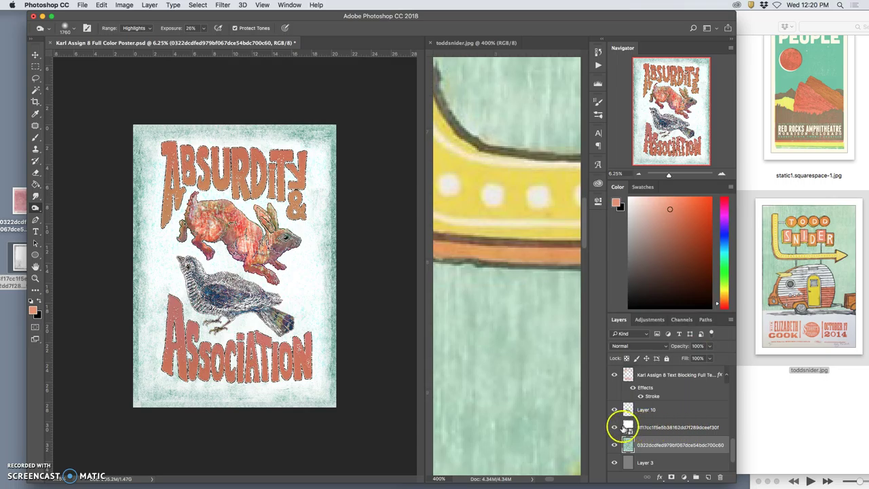
# Hide the white grunge layer and lighten the poster's right edge
pyautogui.click(616, 428)
pyautogui.moveTo(318, 197)
pyautogui.mouseDown()
pyautogui.moveTo(314, 297)
pyautogui.moveTo(315, 162)
pyautogui.moveTo(302, 349)
pyautogui.moveTo(305, 259)
pyautogui.moveTo(307, 292)
pyautogui.mouseUp()
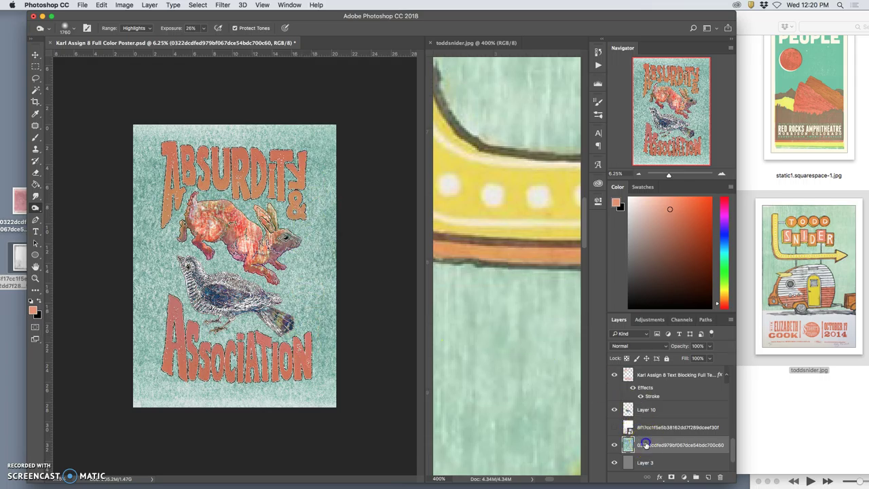
pyautogui.click(122, 6)
pyautogui.click(122, 5)
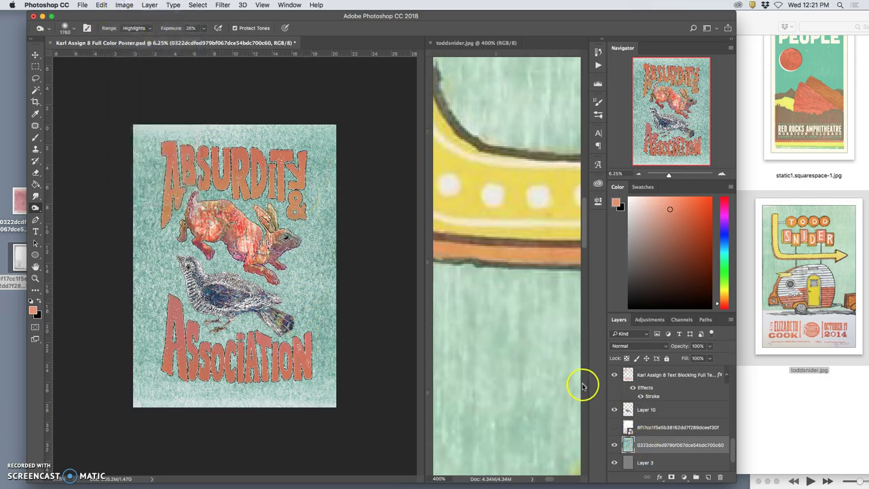
# Show the white grunge layer again, select it and rasterize it
pyautogui.click(614, 427)
pyautogui.click(641, 429)
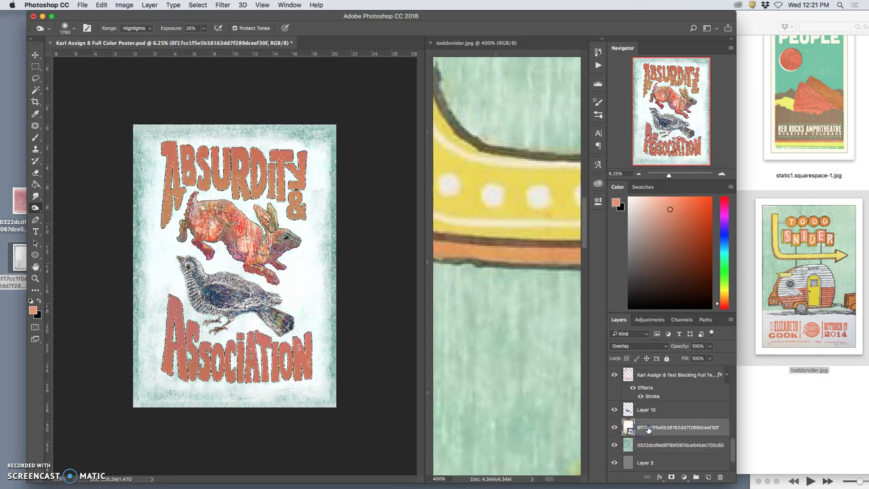
pyautogui.rightClick(647, 429)
pyautogui.click(679, 248)
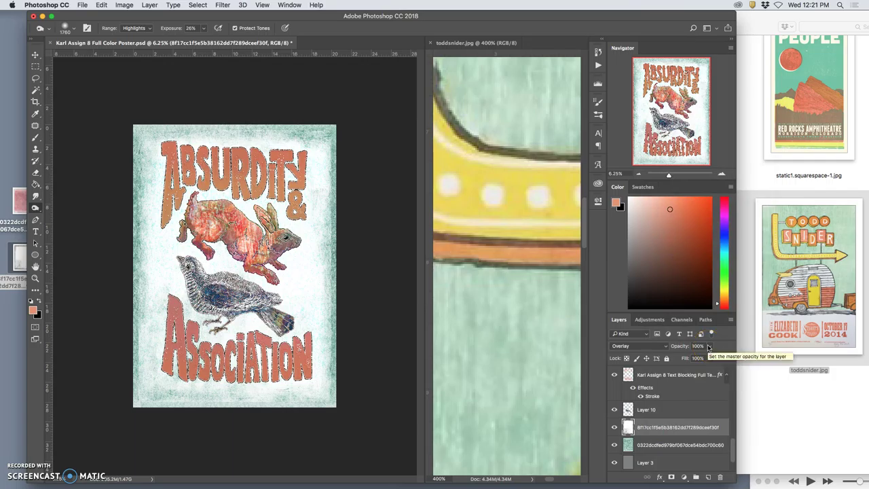
# Colorize the white grunge layer with Hue 76, Saturation 16, Lightness -12
pyautogui.click(124, 6)
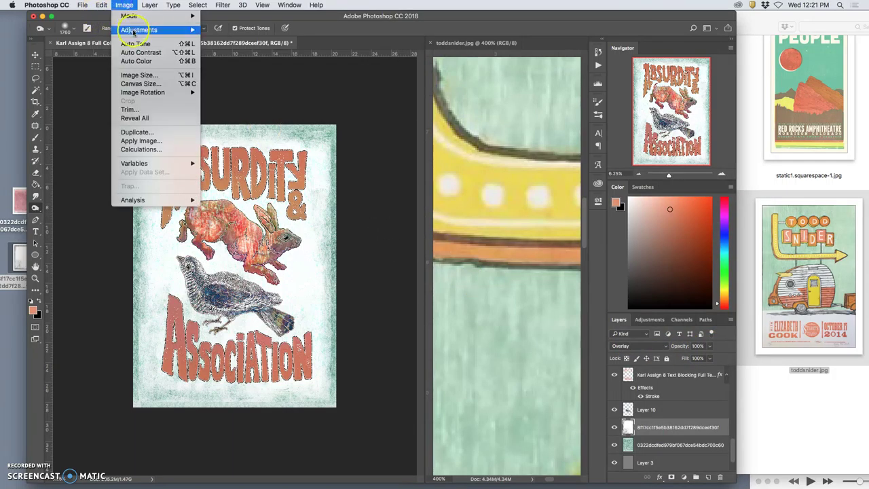
pyautogui.moveTo(139, 33)
pyautogui.click(236, 77)
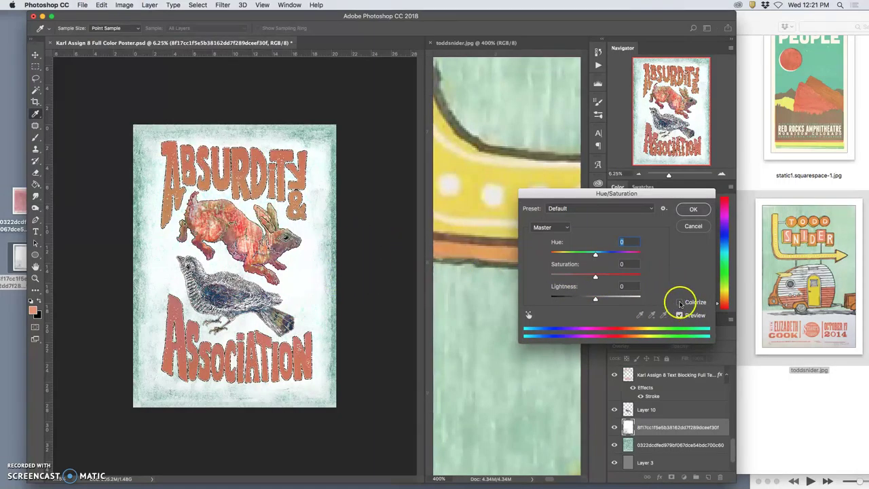
pyautogui.click(680, 303)
pyautogui.moveTo(615, 274)
pyautogui.mouseDown()
pyautogui.moveTo(571, 273)
pyautogui.moveTo(601, 277)
pyautogui.mouseUp()
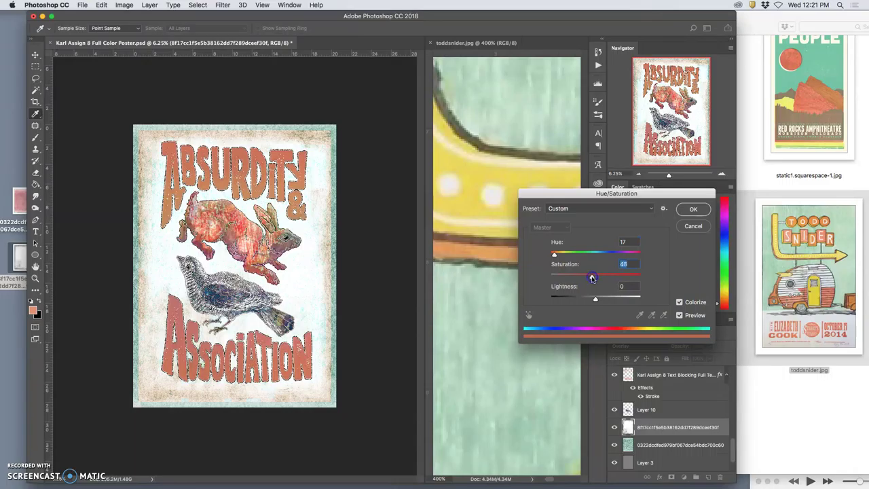
pyautogui.moveTo(592, 278); pyautogui.dragTo(577, 256)
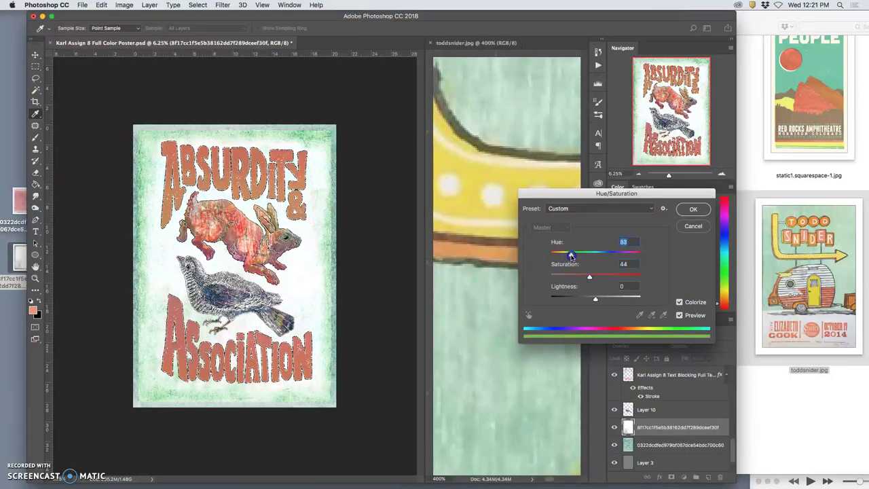
pyautogui.moveTo(574, 256); pyautogui.dragTo(604, 256)
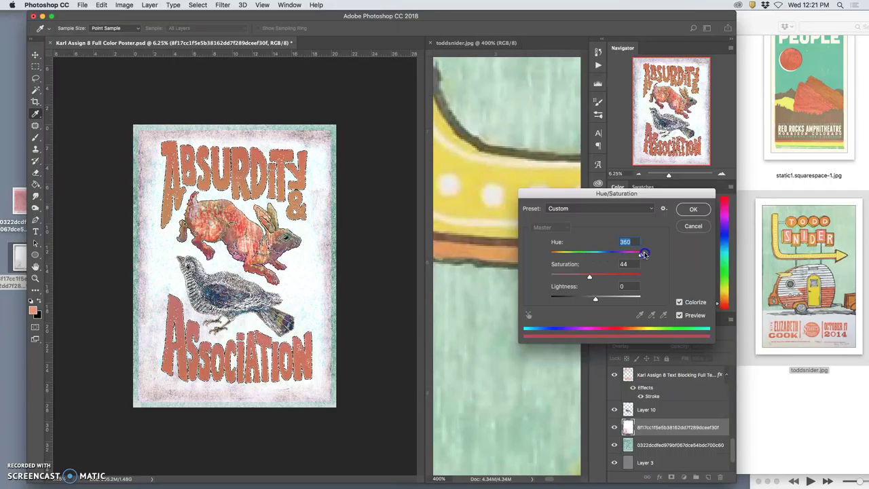
pyautogui.moveTo(630, 254); pyautogui.dragTo(573, 254)
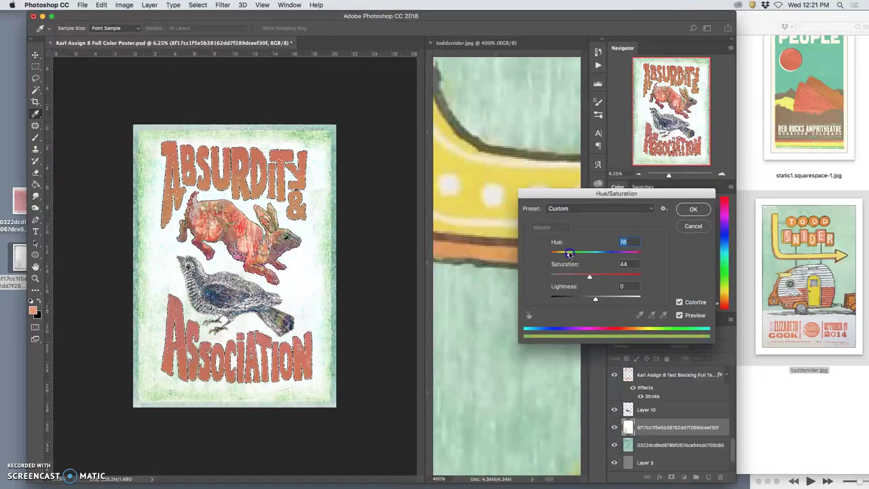
pyautogui.moveTo(595, 299)
pyautogui.mouseDown()
pyautogui.moveTo(606, 301)
pyautogui.moveTo(588, 300)
pyautogui.mouseUp()
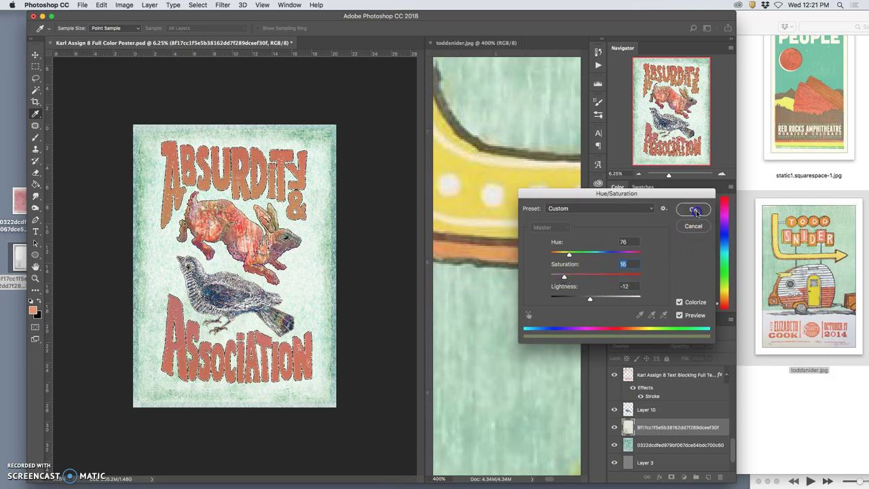
pyautogui.press('Return')
# Zoom in around the rabbit and set the texture layer's opacity to 80%
pyautogui.press('o')
pyautogui.press('super+equal')
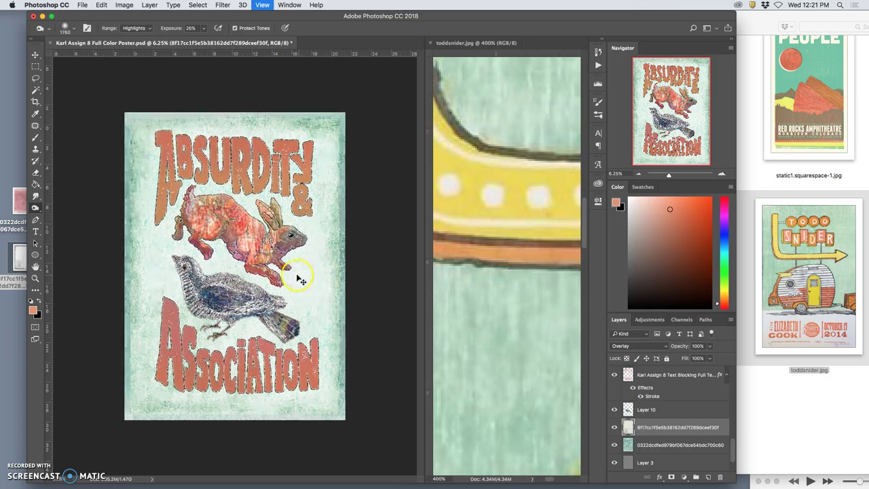
pyautogui.press('super+equal')
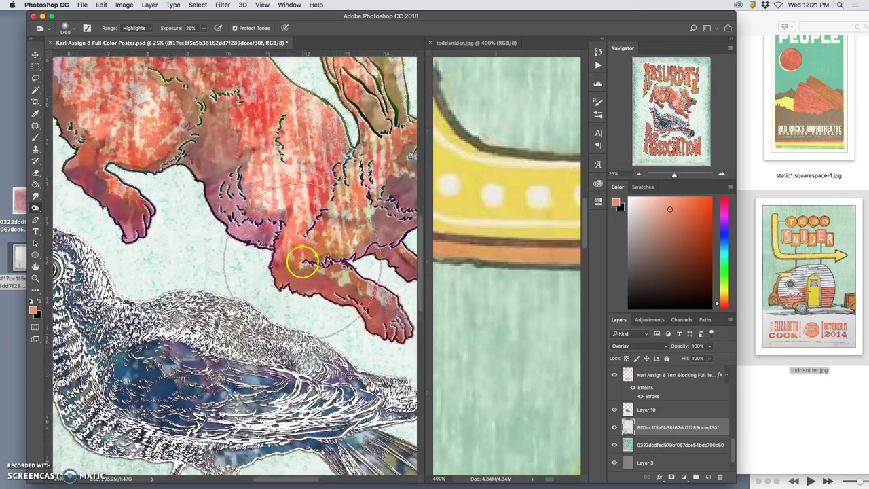
pyautogui.hscroll(10, 256, 260)
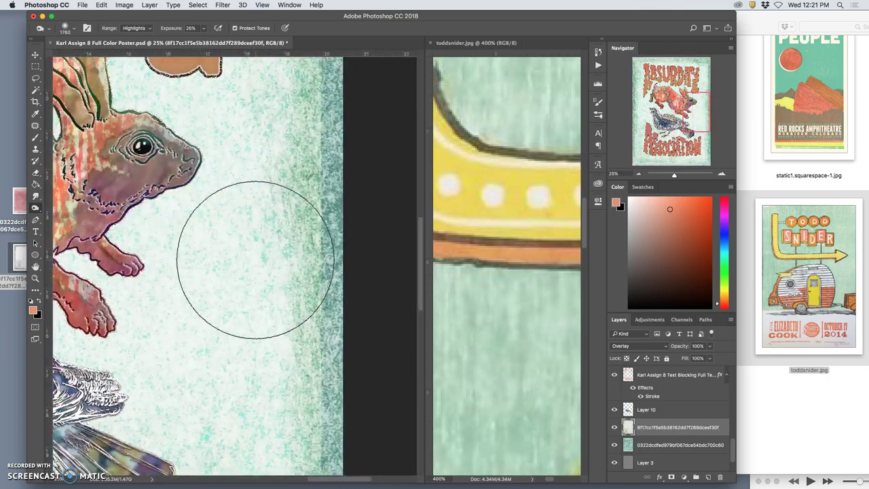
pyautogui.hscroll(-1, 256, 260)
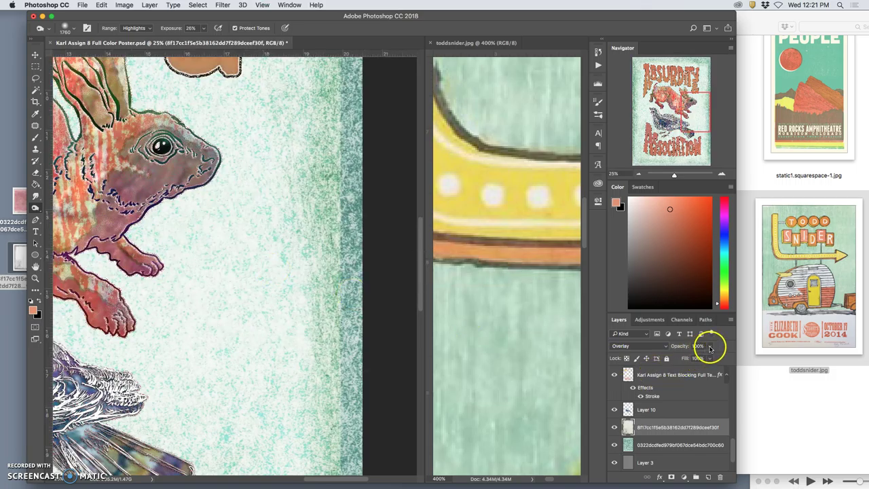
pyautogui.click(710, 346)
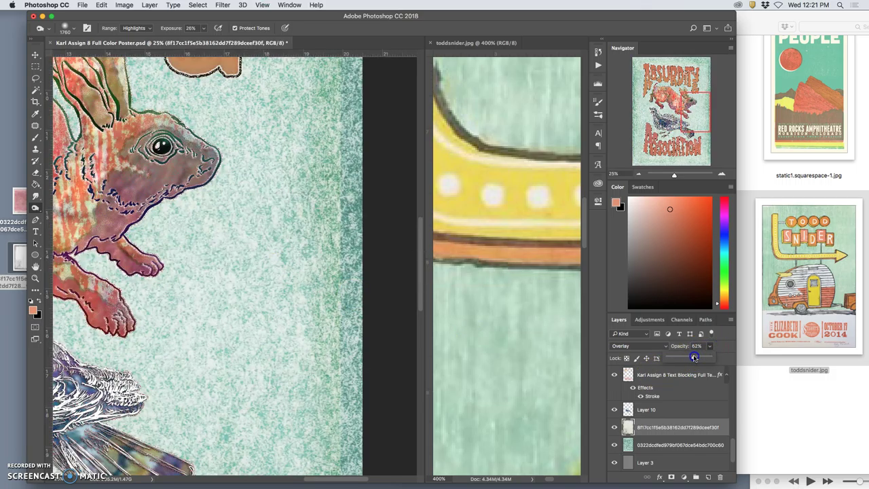
pyautogui.moveTo(694, 358)
pyautogui.mouseDown()
pyautogui.moveTo(656, 357)
pyautogui.moveTo(685, 358)
pyautogui.mouseUp()
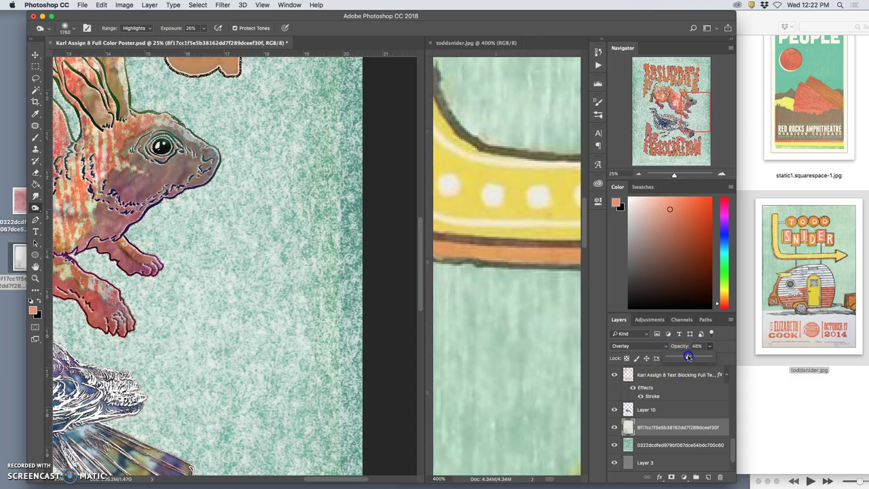
pyautogui.moveTo(694, 356); pyautogui.dragTo(700, 356)
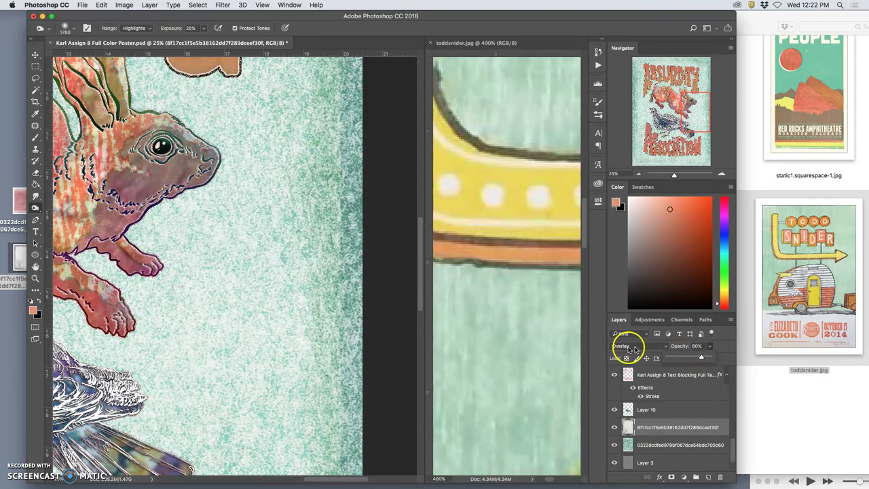
# Zoom out, then zoom in on the rabbit, bird and lettering to inspect the tint
pyautogui.press('super+minus')
pyautogui.press('super+minus')
pyautogui.press('super+minus')
pyautogui.press('super+minus')
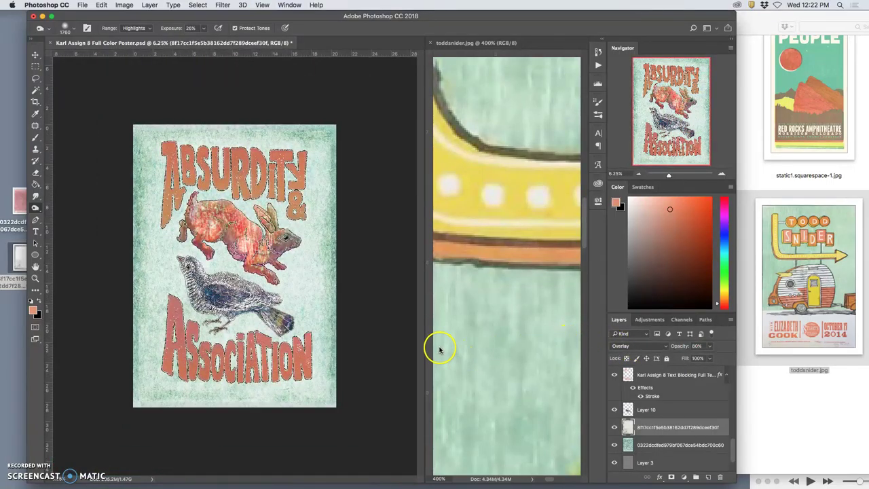
pyautogui.press('super+plus')
pyautogui.press('super+plus')
pyautogui.press('super+plus')
pyautogui.press('super+plus')
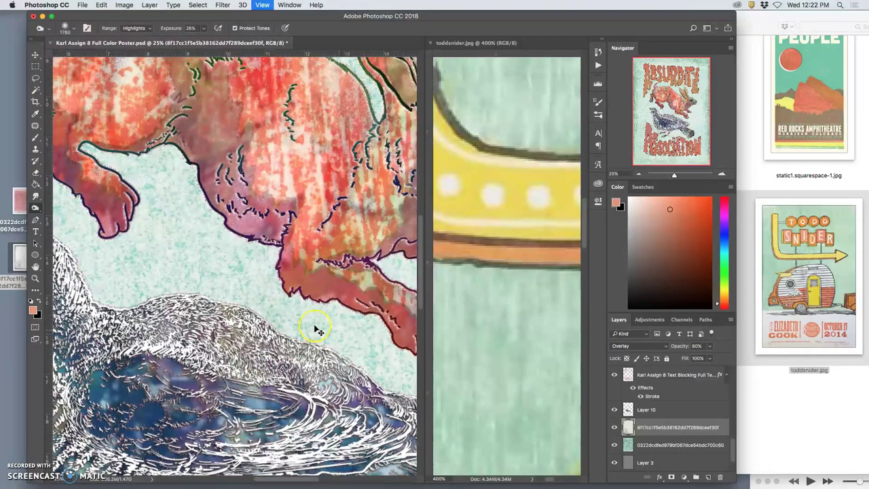
pyautogui.press('super+plus')
pyautogui.scroll(-5, 314, 331)
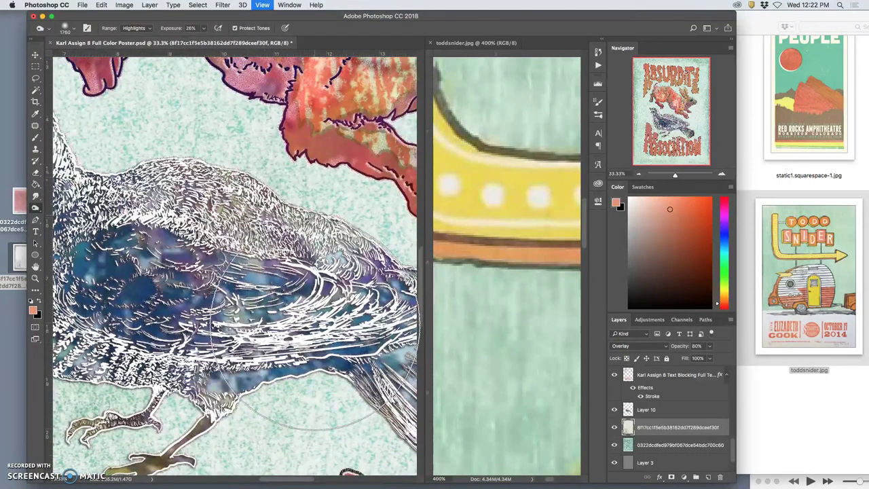
pyautogui.scroll(-10, 314, 326)
pyautogui.scroll(3, 315, 326)
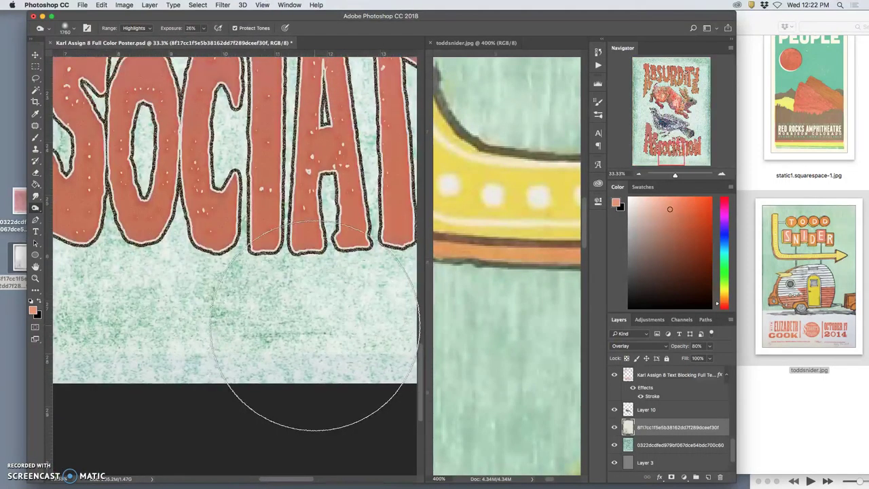
pyautogui.scroll(2, 314, 328)
pyautogui.press('super+plus')
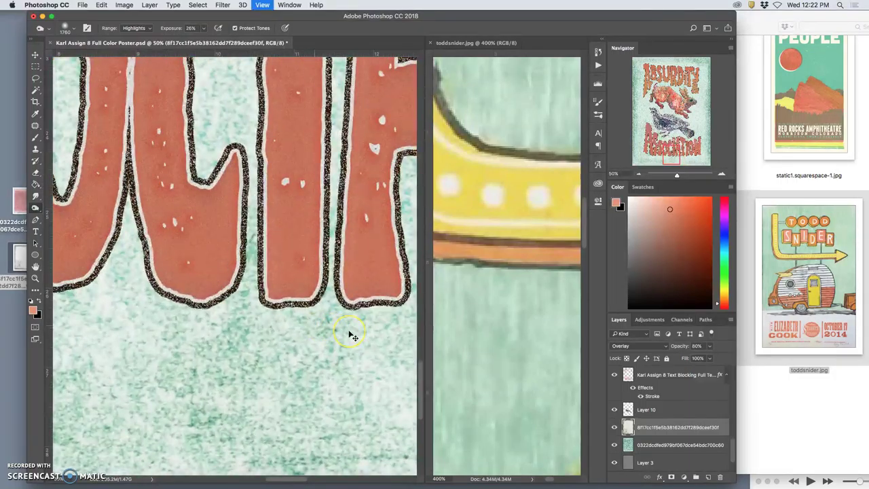
pyautogui.press('super+plus')
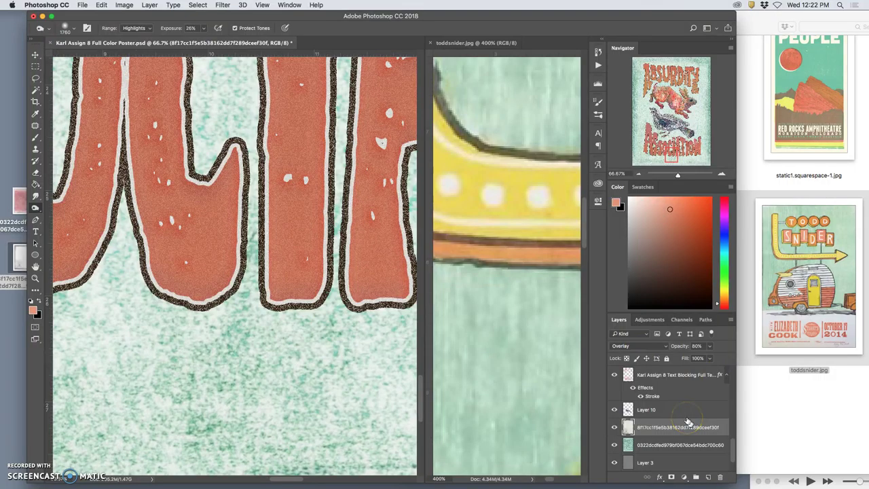
# Duplicate the stroked lettering layer and toggle the top layer's stroke effect to compare
pyautogui.moveTo(673, 459); pyautogui.dragTo(665, 416)
pyautogui.click(658, 418)
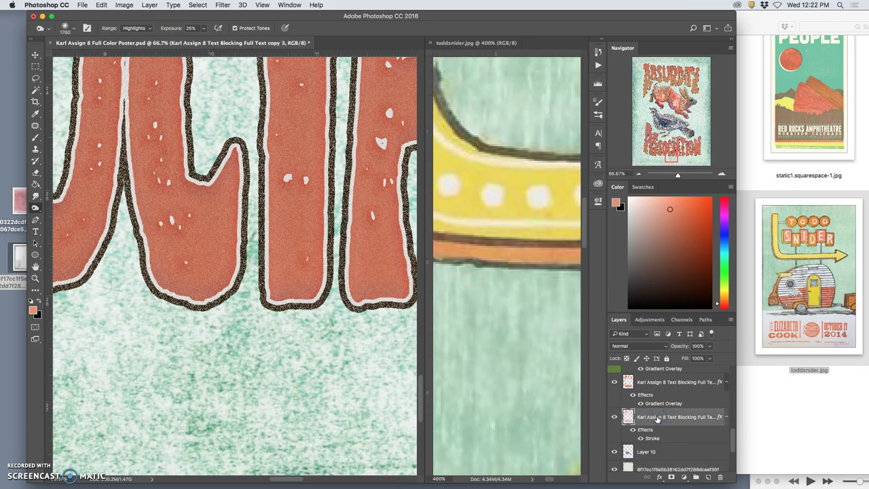
pyautogui.press('super+j')
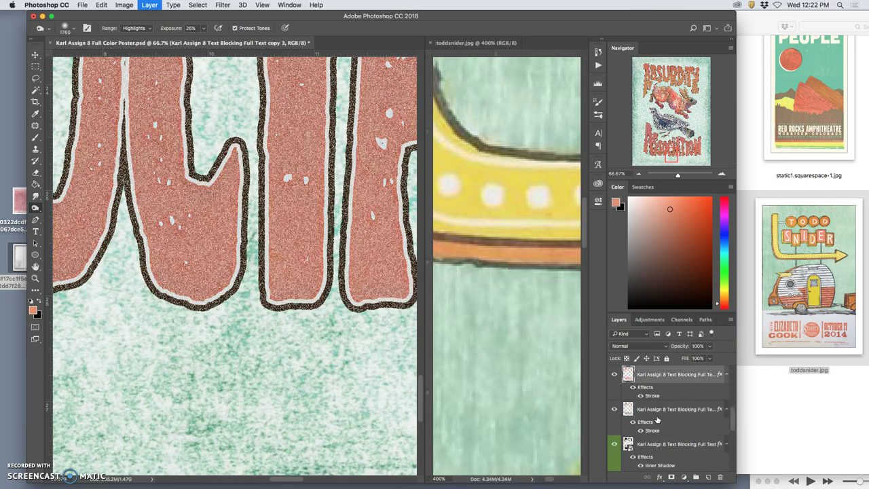
pyautogui.moveTo(686, 367)
pyautogui.mouseDown()
pyautogui.moveTo(709, 348)
pyautogui.moveTo(694, 358)
pyautogui.moveTo(723, 357)
pyautogui.mouseUp()
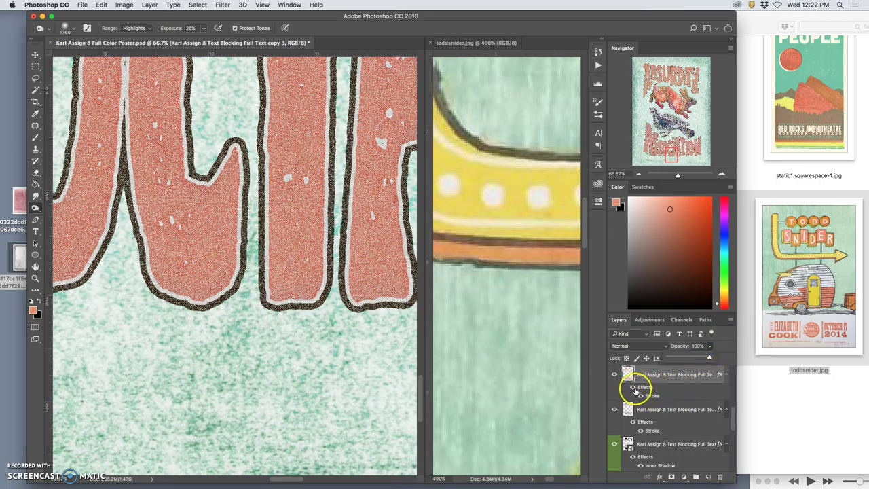
pyautogui.click(633, 388)
pyautogui.click(634, 388)
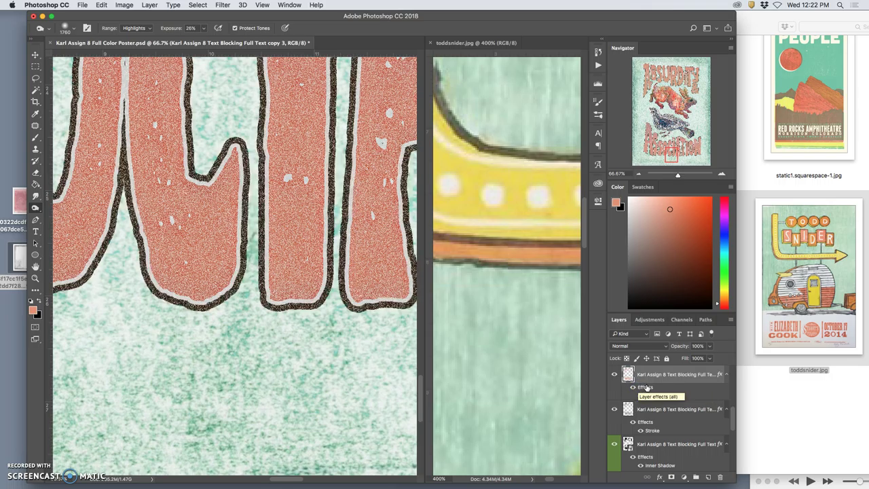
# Move the stroked lettering layer above the green lettering effects layer
pyautogui.hotkey('alt', '[')
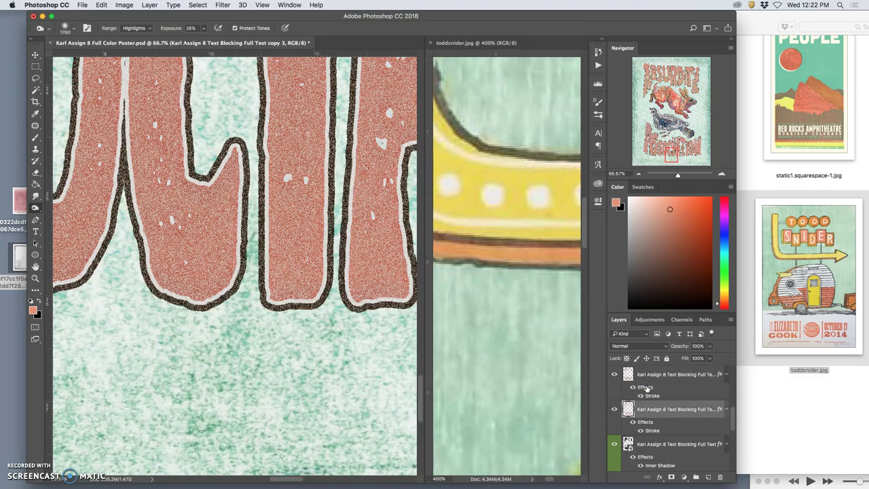
pyautogui.moveTo(646, 387); pyautogui.dragTo(617, 378)
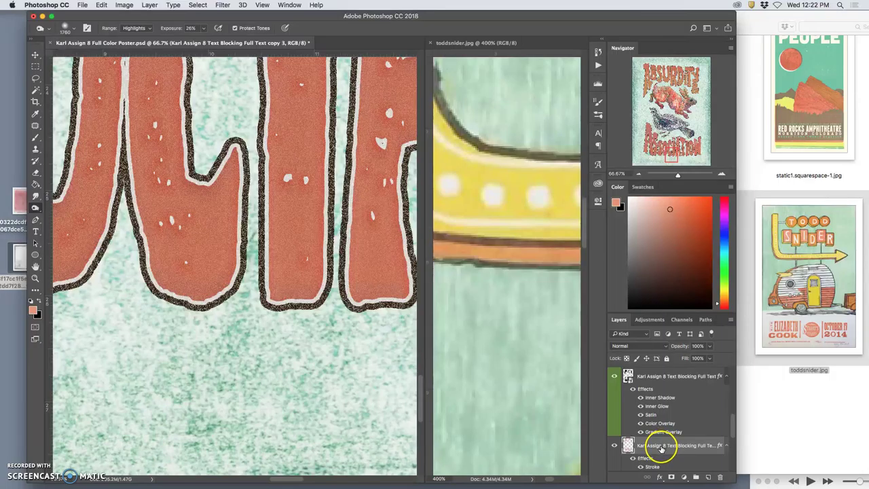
pyautogui.click(661, 448)
pyautogui.press('super+bracketright')
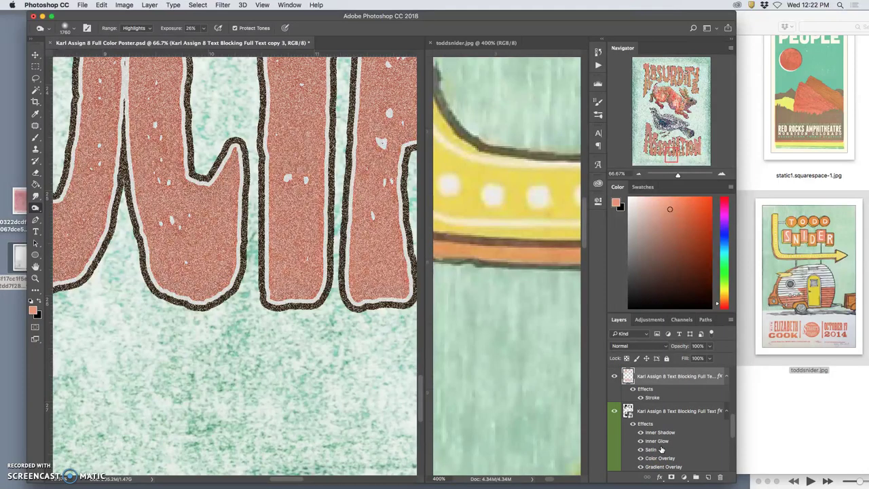
pyautogui.press('super+bracketleft')
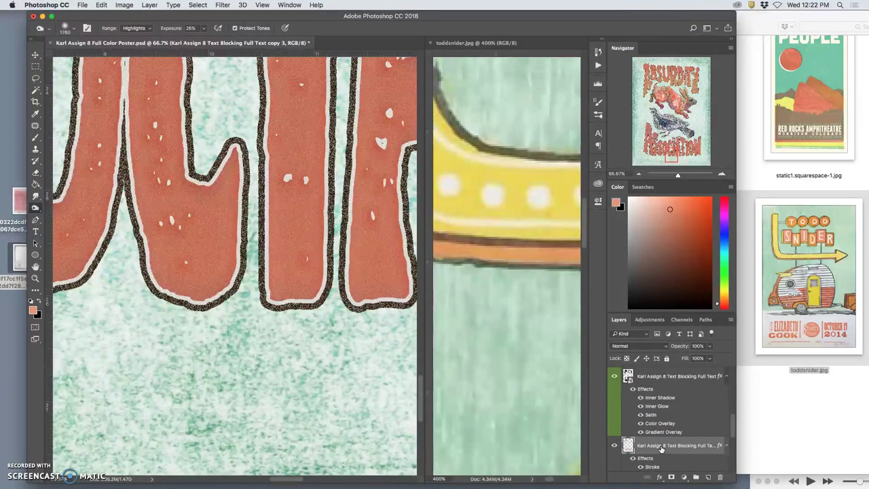
pyautogui.press('super+bracketright')
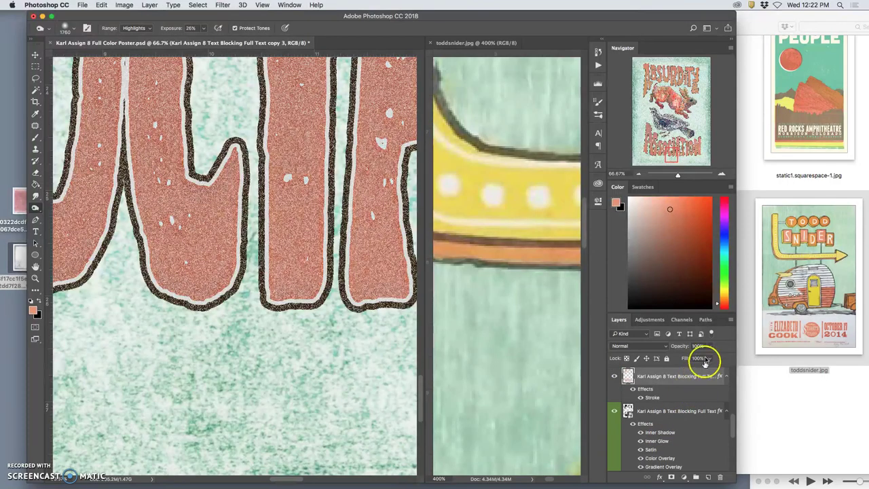
# Try the stroked layer at about 46% opacity, then revert it to 100%
pyautogui.click(709, 346)
pyautogui.moveTo(695, 356); pyautogui.dragTo(686, 358)
pyautogui.press('Escape')
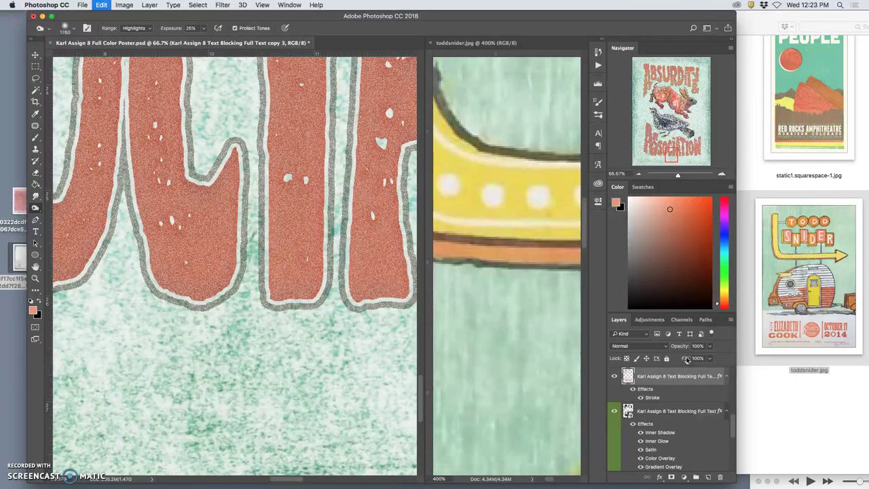
pyautogui.click(722, 395)
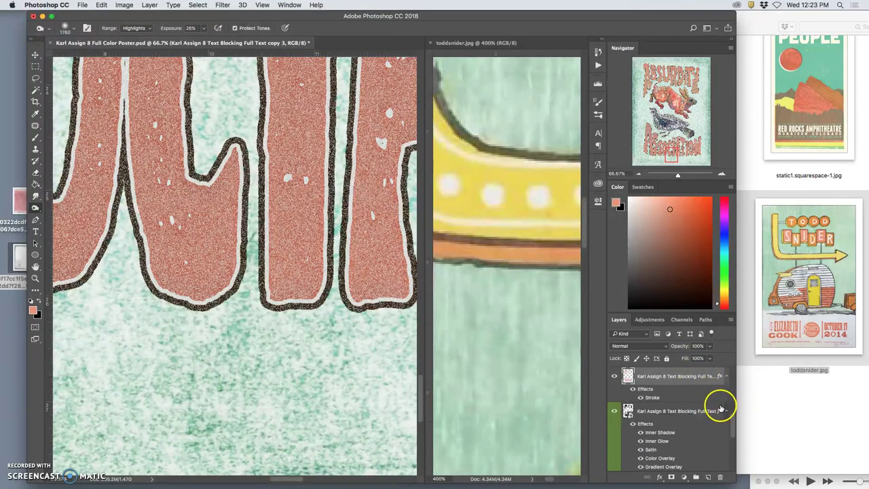
pyautogui.scroll(1, 690, 412)
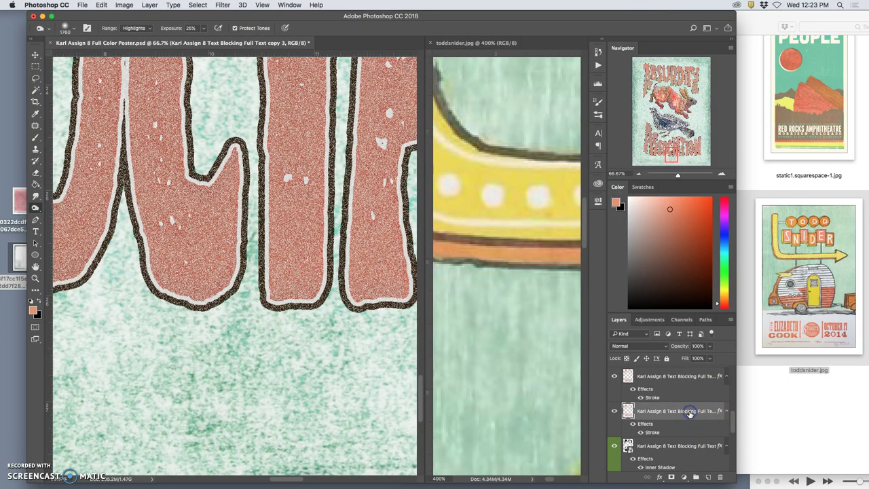
pyautogui.scroll(-1, 690, 413)
# Select the top stroked lettering copy and lower its opacity to fade the outline
pyautogui.click(666, 407)
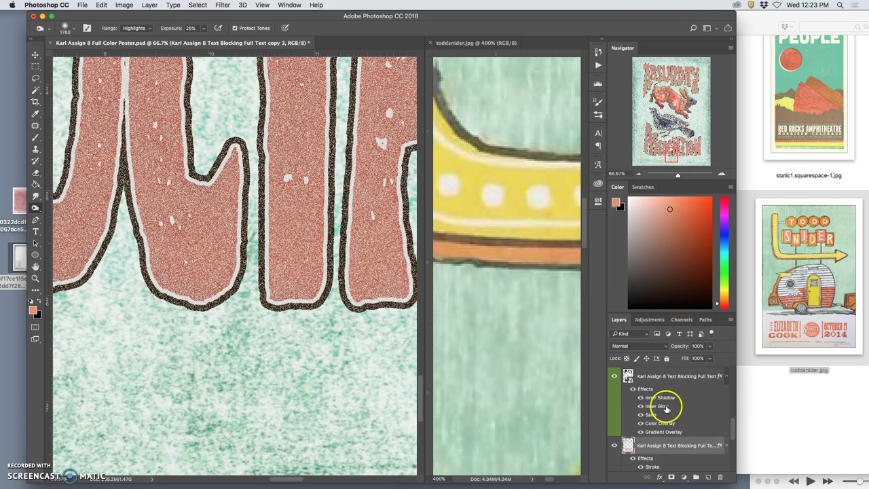
pyautogui.click(659, 378)
pyautogui.click(710, 345)
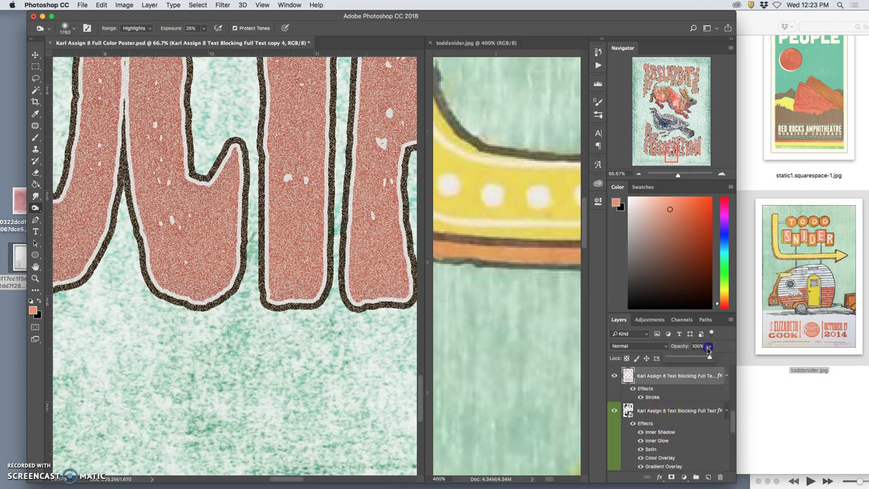
pyautogui.moveTo(709, 358); pyautogui.dragTo(686, 358)
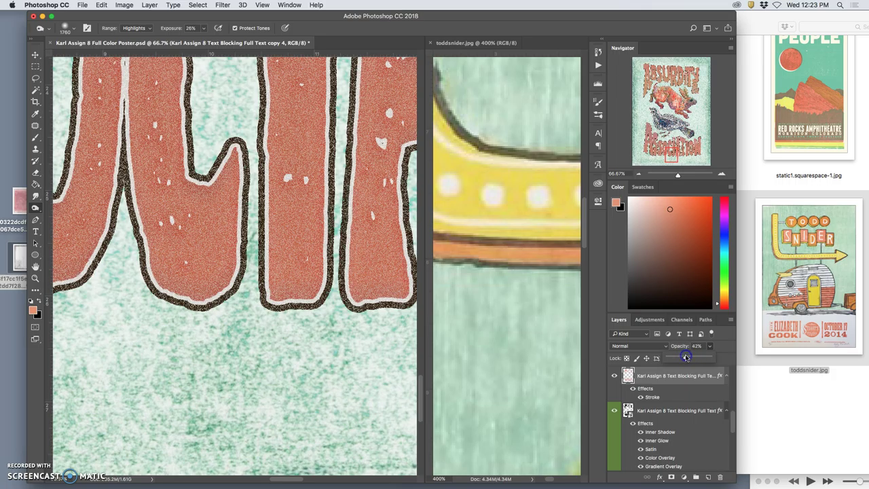
# Confirm the copy 4 outline layer at 42% opacity and zoom out to the full poster
pyautogui.scroll(1, 669, 402)
pyautogui.click(641, 412)
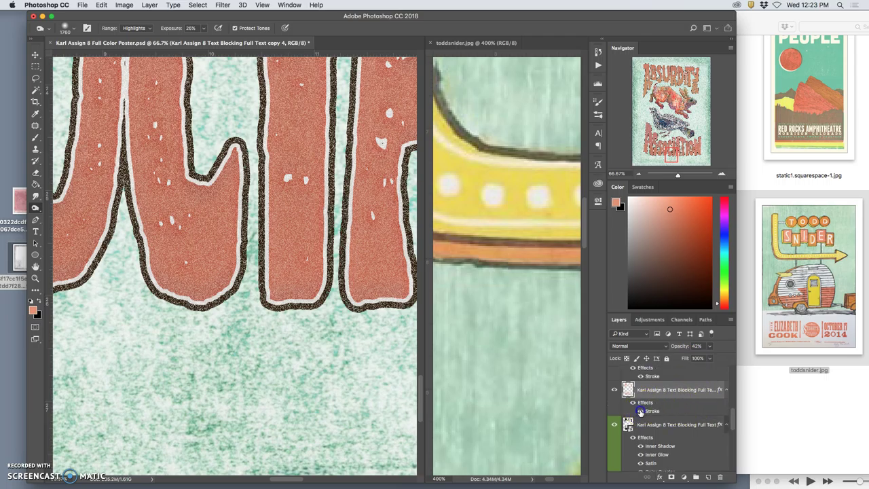
pyautogui.scroll(1, 642, 404)
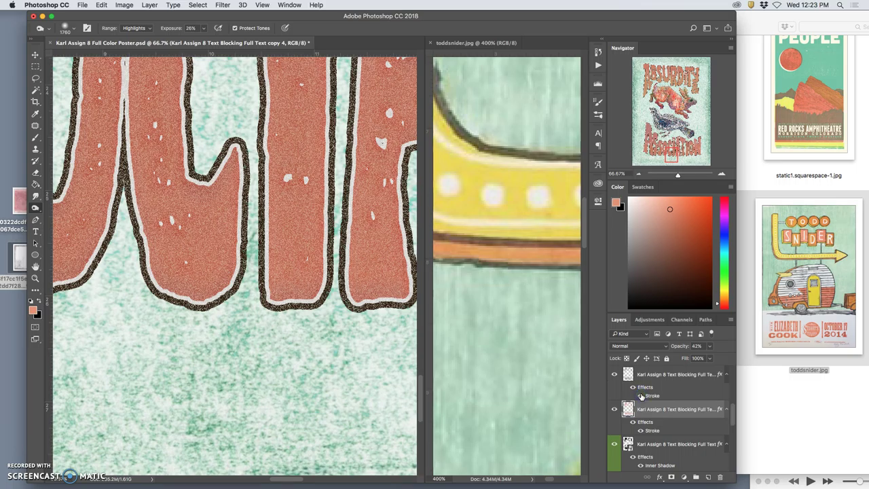
pyautogui.click(641, 396)
pyautogui.scroll(2, 648, 400)
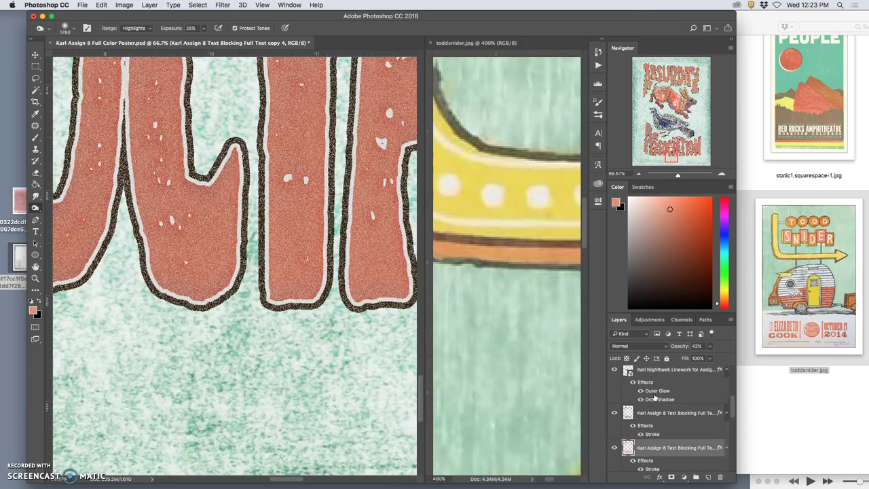
pyautogui.scroll(1, 654, 399)
pyautogui.click(639, 425)
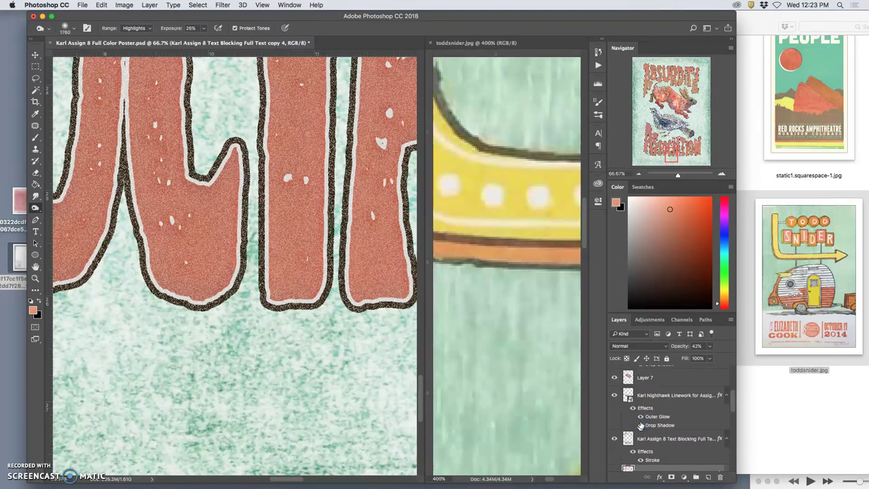
pyautogui.press('super+minus')
pyautogui.press('super+minus')
pyautogui.press('super+minus')
pyautogui.press('super+minus')
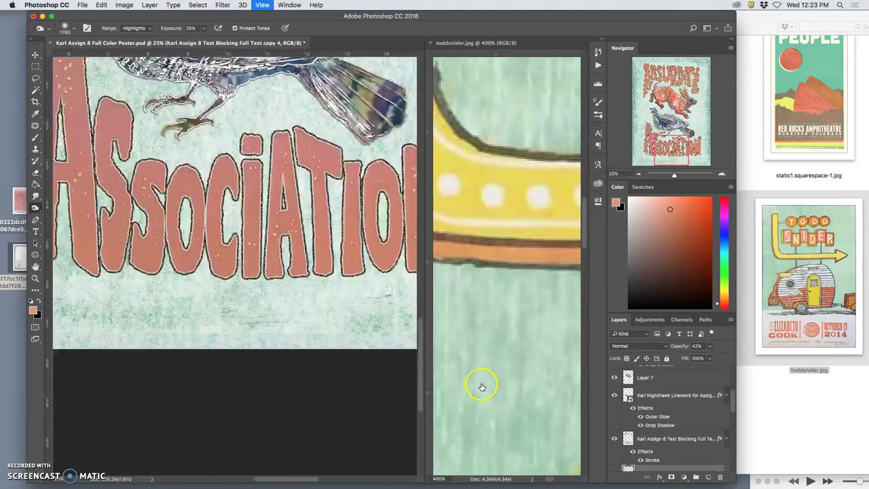
pyautogui.press('super+minus')
pyautogui.press('super+minus')
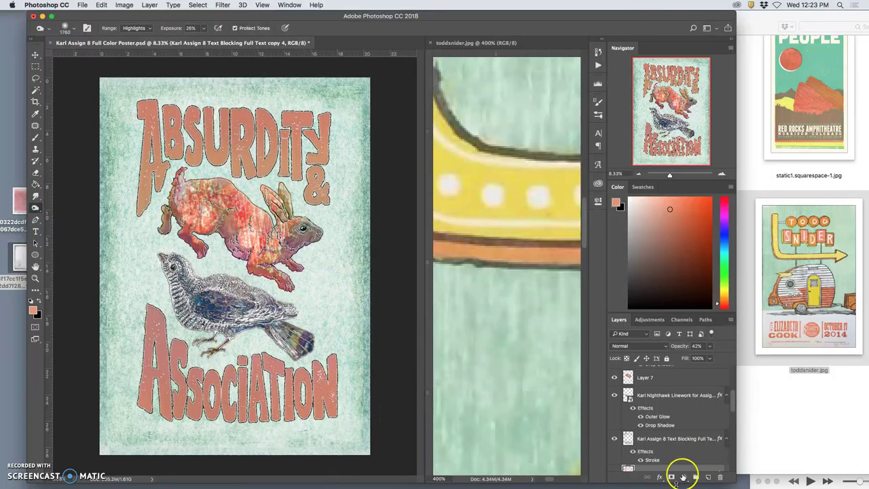
# Select the green lettering effects layer and set a crop frame from the poster's top-left corner
pyautogui.click(677, 440)
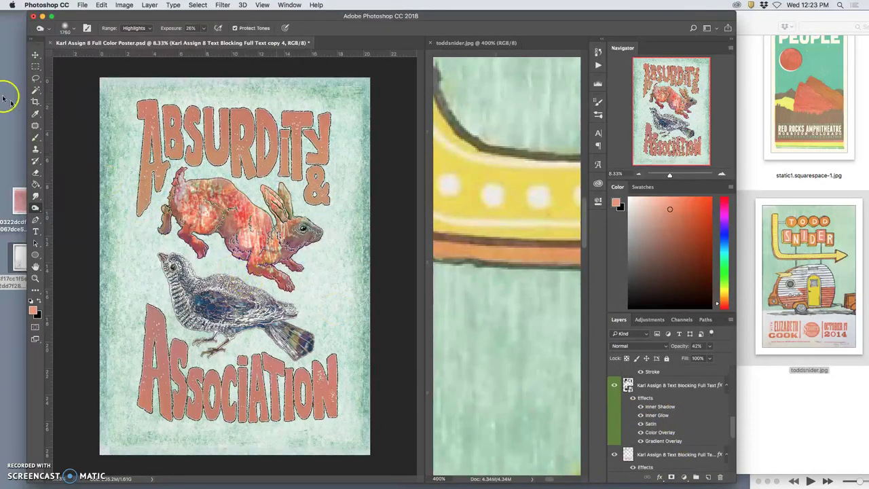
pyautogui.click(36, 67)
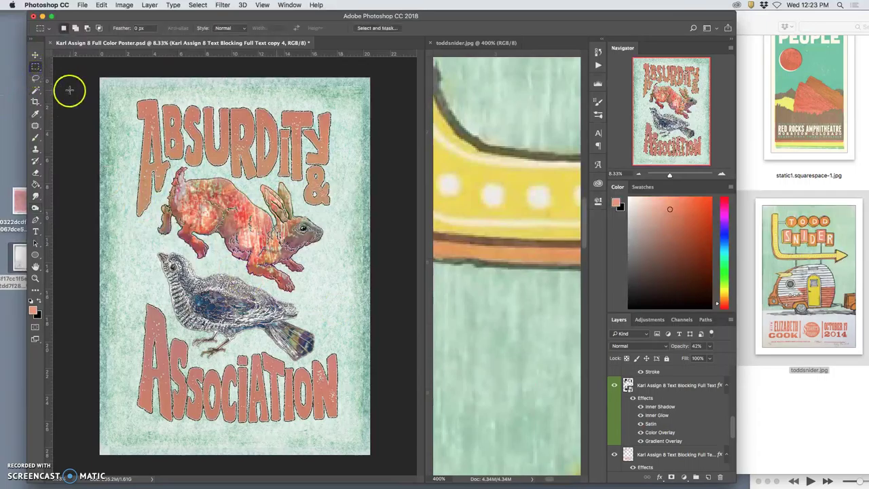
pyautogui.click(36, 102)
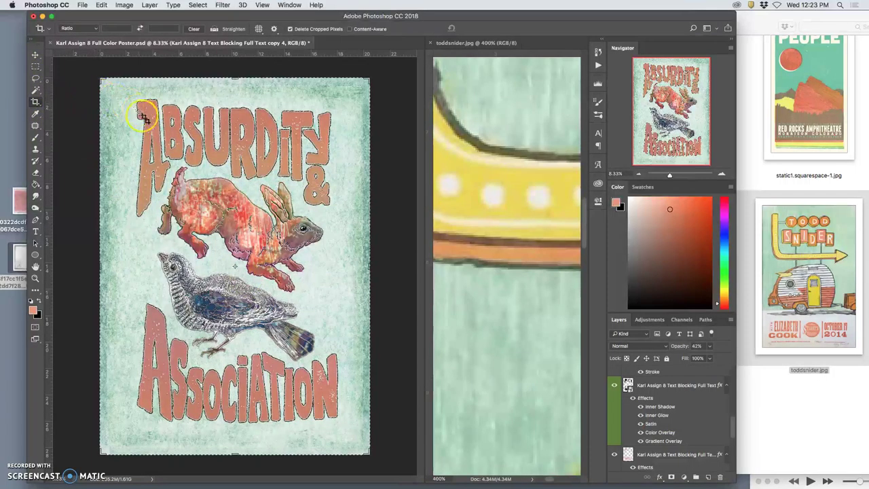
pyautogui.scroll(-10, 631, 394)
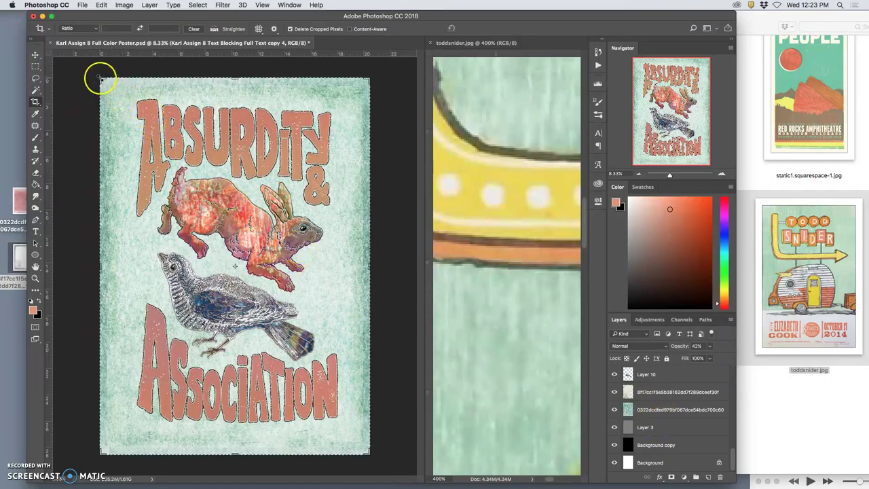
pyautogui.moveTo(101, 79); pyautogui.dragTo(109, 88)
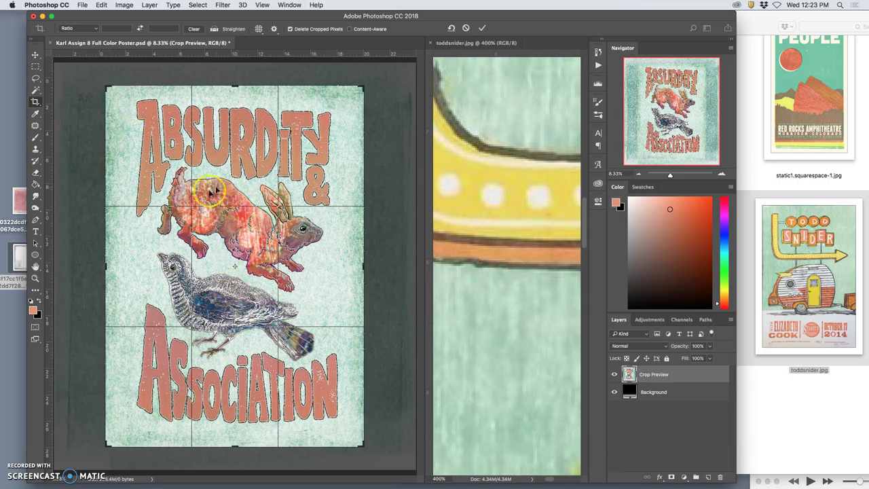
# Pull the crop box's right edge inward and commit the crop
pyautogui.click(250, 258)
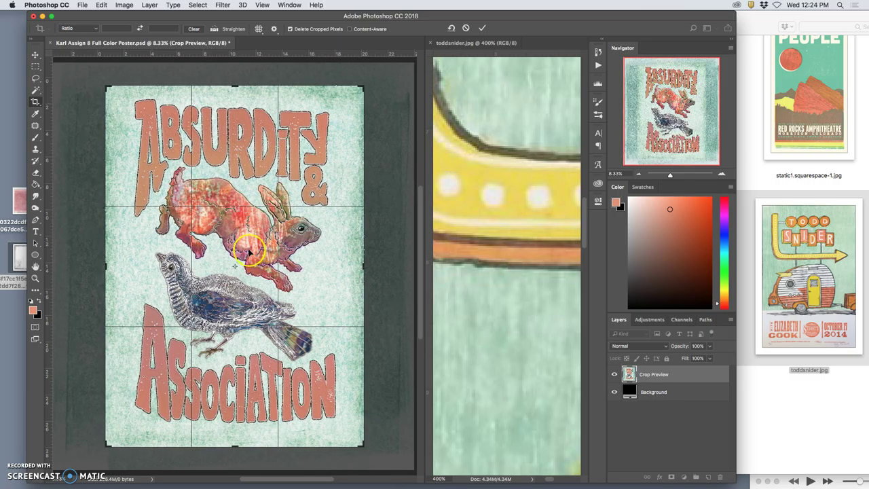
pyautogui.click(337, 283)
pyautogui.moveTo(363, 267); pyautogui.dragTo(361, 267)
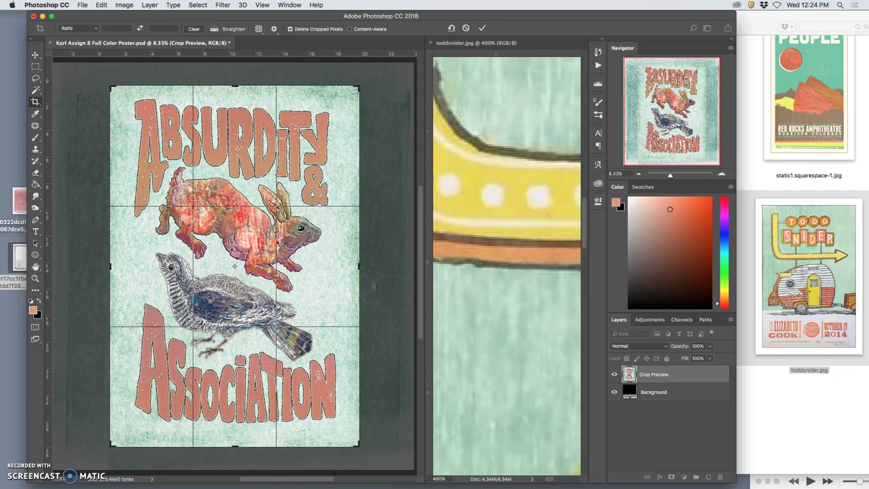
pyautogui.moveTo(373, 287); pyautogui.dragTo(375, 287)
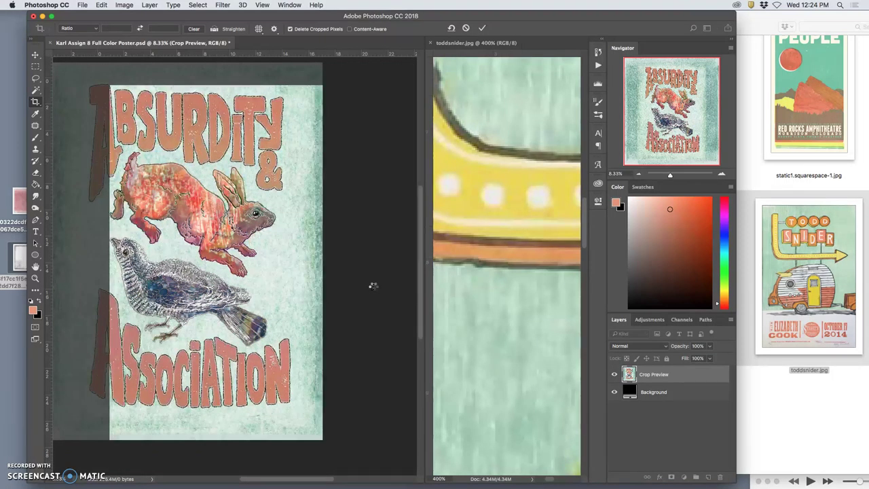
pyautogui.press('Return')
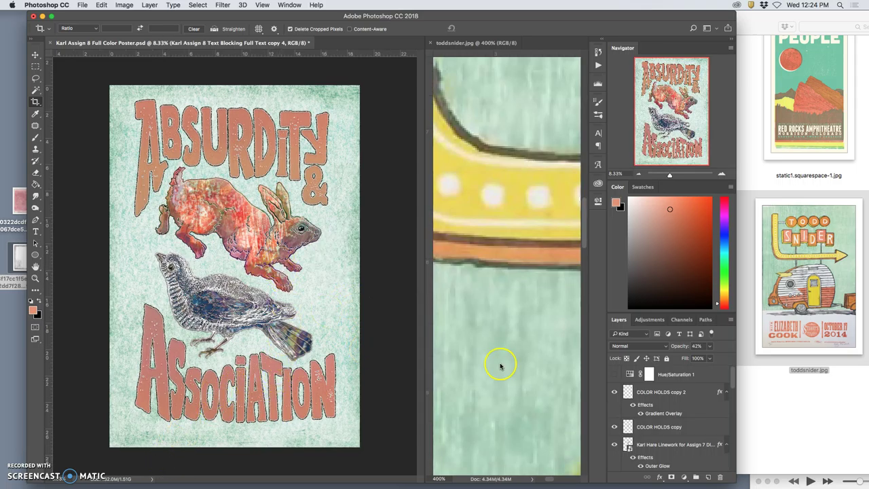
pyautogui.click(615, 375)
pyautogui.click(694, 378)
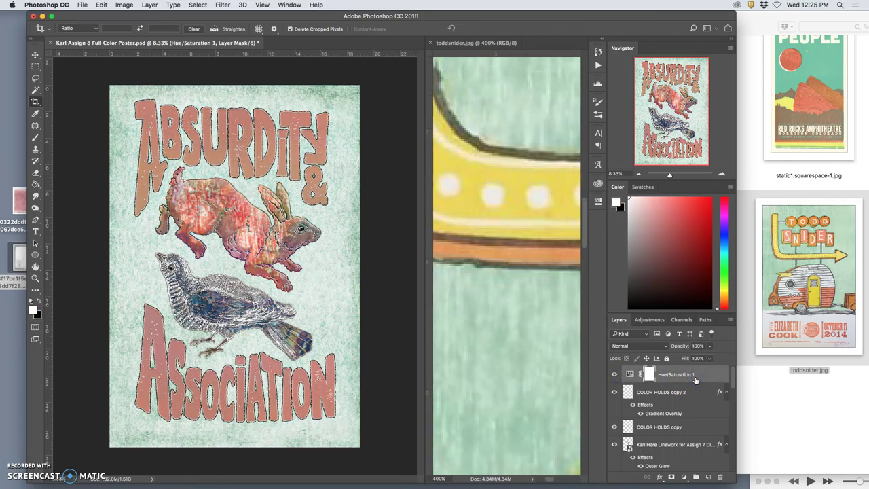
pyautogui.press('super+bracketleft')
pyautogui.press('super+bracketleft')
pyautogui.press('super+bracketleft')
pyautogui.press('super+bracketleft')
pyautogui.press('super+bracketleft')
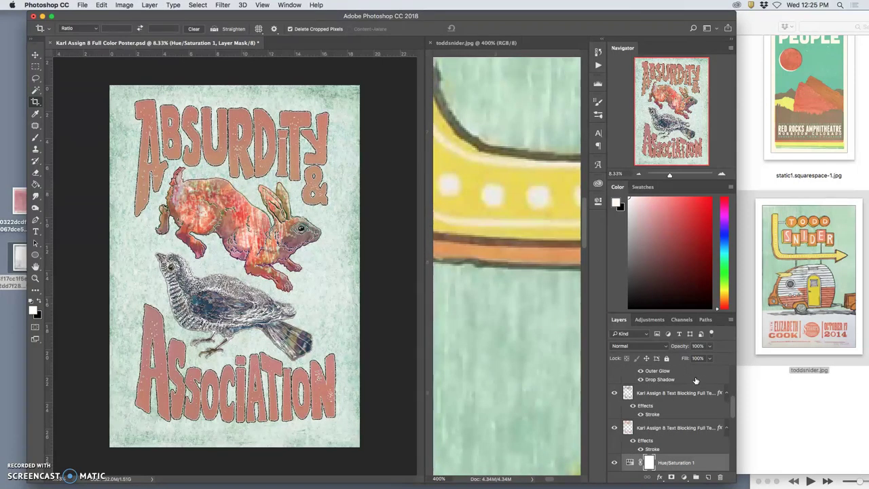
pyautogui.press('super+bracketleft')
pyautogui.press('super+bracketleft')
pyautogui.press('super+bracketleft')
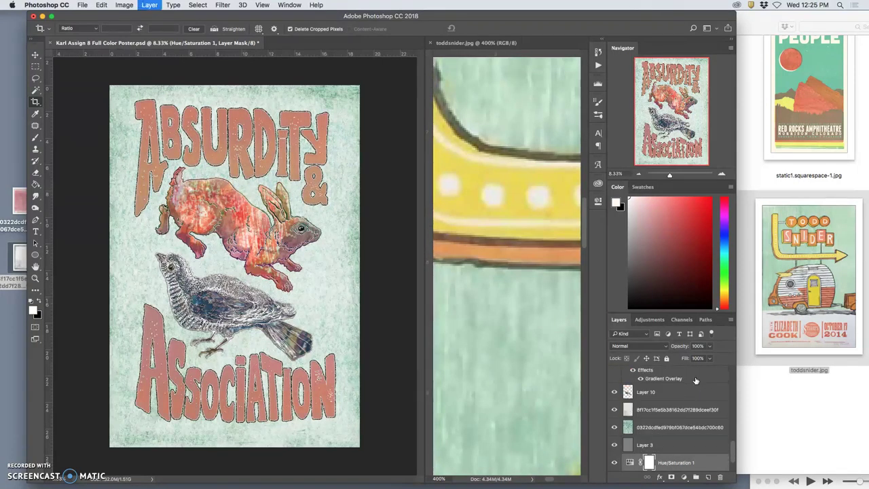
pyautogui.press('super+bracketleft')
pyautogui.press('super+bracketleft')
pyautogui.press('super+bracketleft')
pyautogui.press('super+bracketleft')
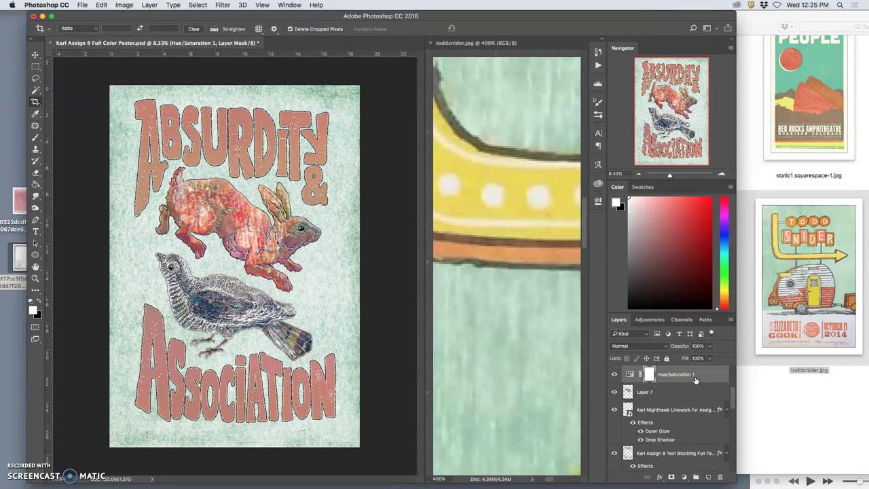
pyautogui.press('super+bracketright')
pyautogui.press('super+bracketright')
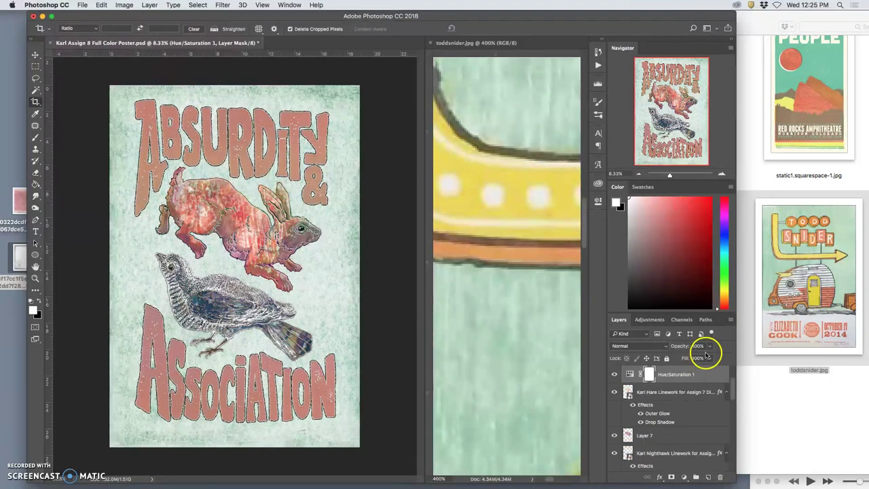
pyautogui.press('super+bracketright')
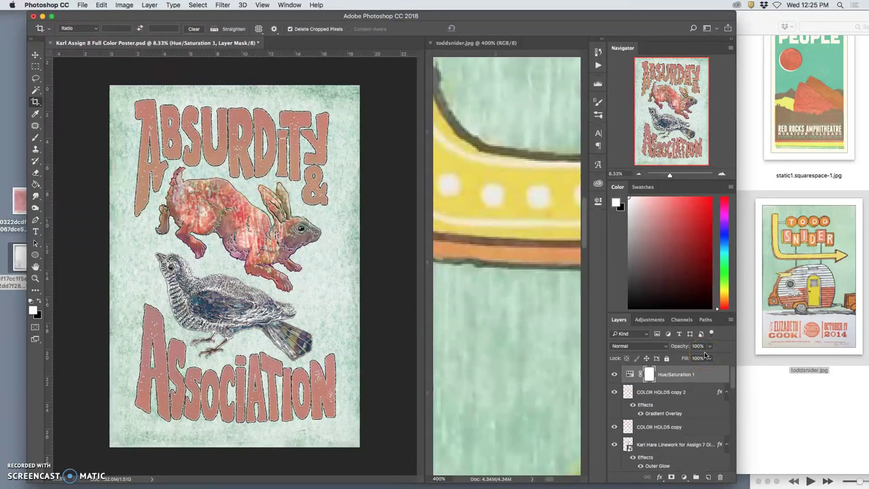
pyautogui.moveTo(709, 346); pyautogui.dragTo(687, 359)
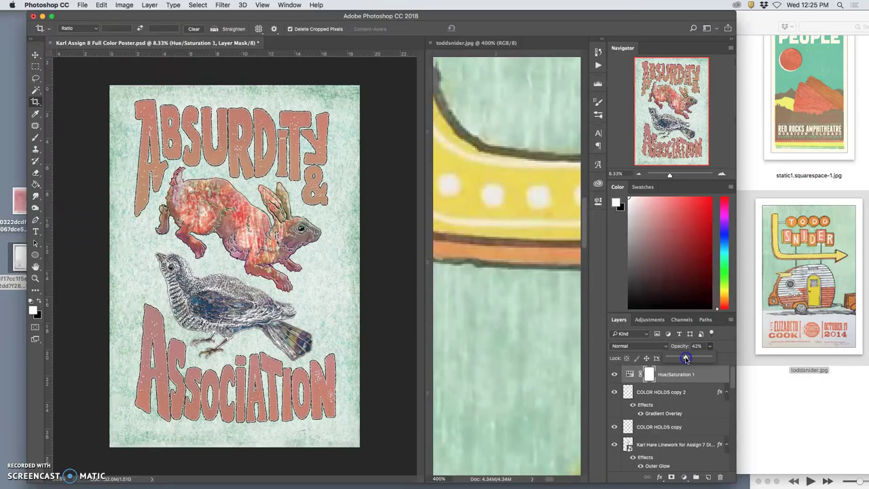
pyautogui.moveTo(688, 358); pyautogui.dragTo(689, 358)
pyautogui.press('super+equal')
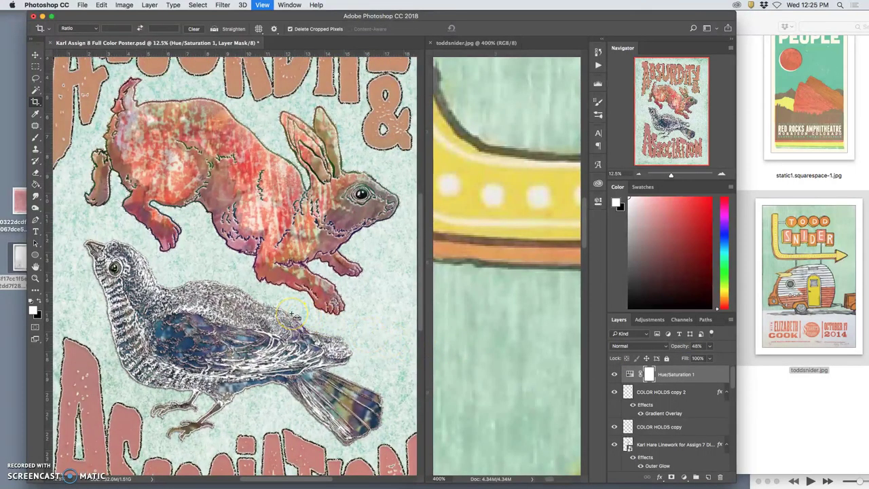
pyautogui.press('super+equal')
pyautogui.scroll(-5, 292, 314)
pyautogui.press('super+equal')
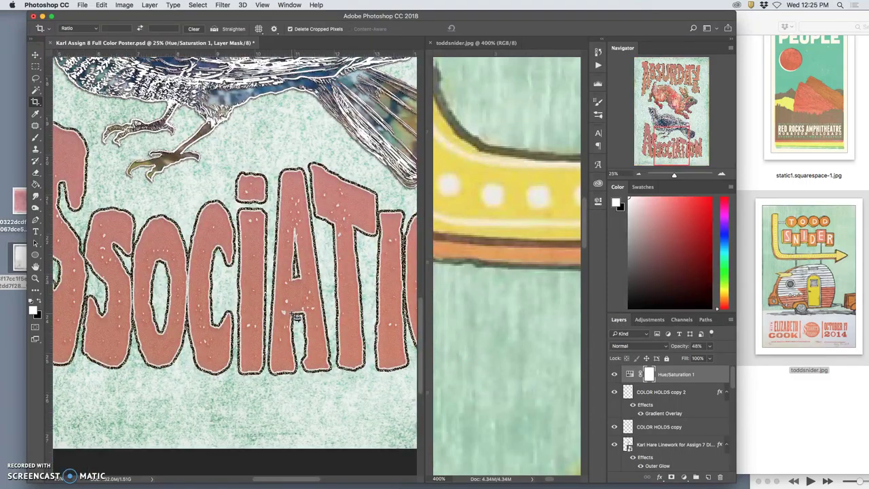
pyautogui.click(614, 374)
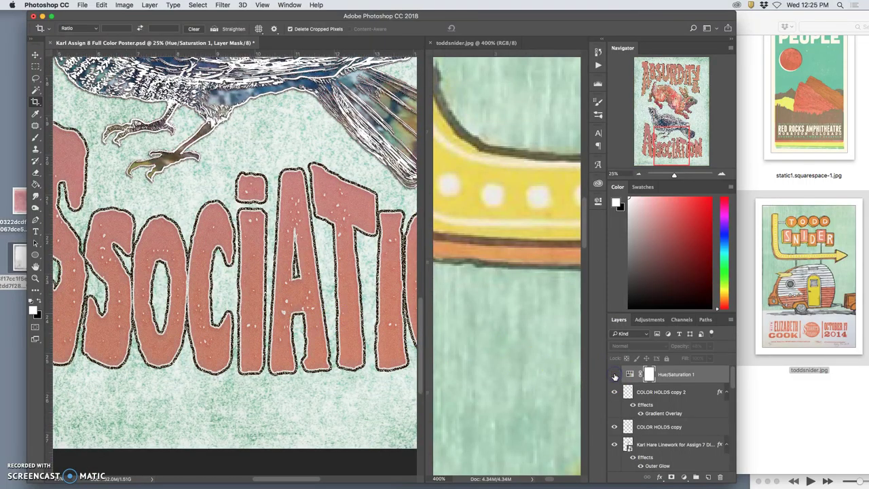
pyautogui.click(615, 374)
pyautogui.click(614, 375)
pyautogui.press('super+minus')
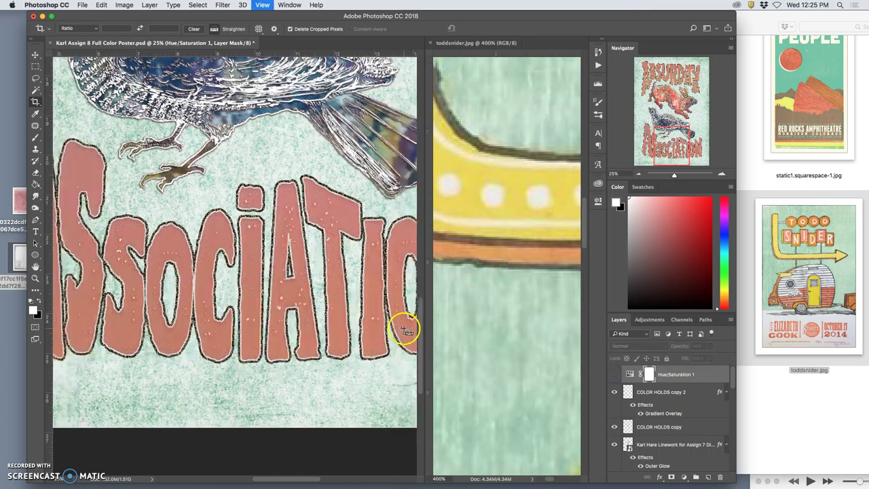
pyautogui.press('super+minus')
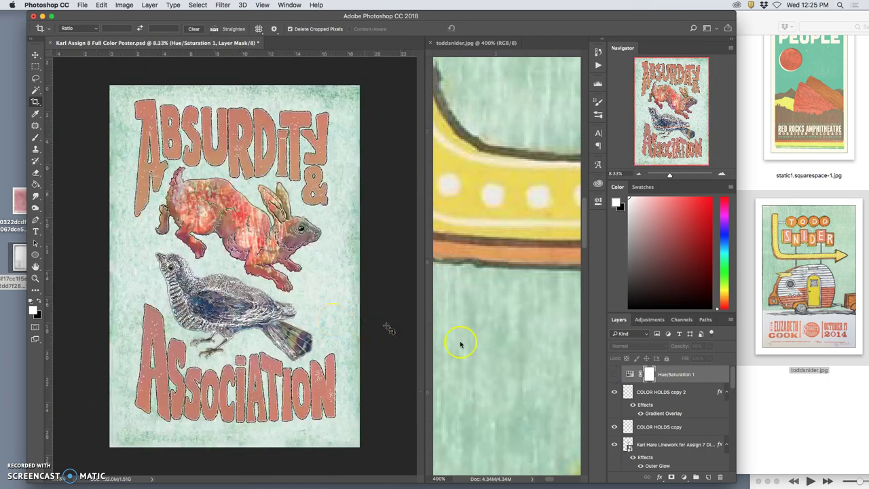
pyautogui.click(615, 374)
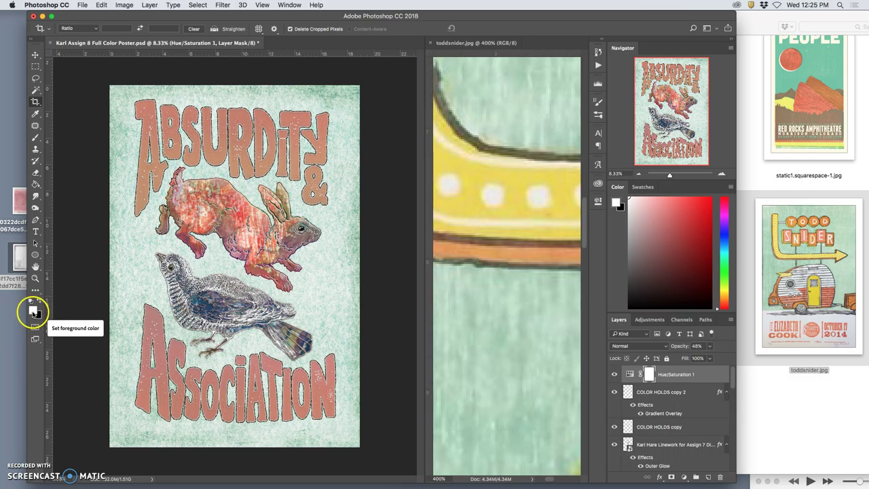
# Make white the background colour and enlarge the canvas to 21.943 × 30.411 inches
pyautogui.click(38, 300)
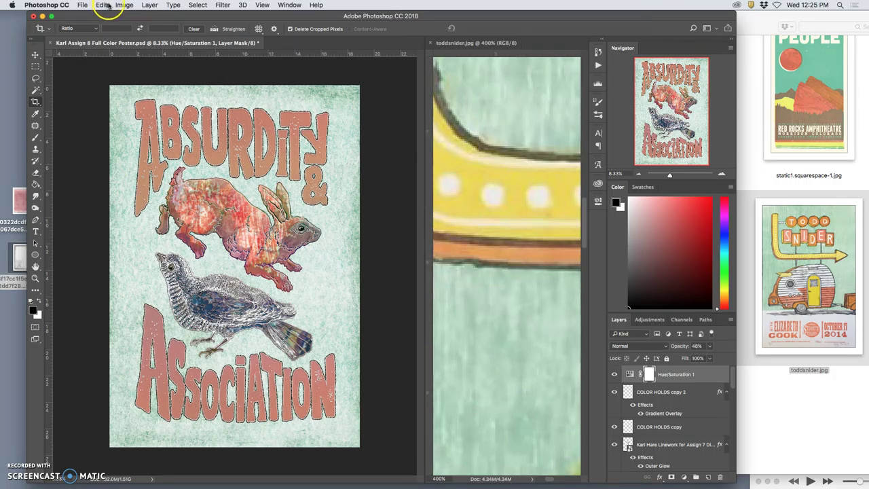
pyautogui.click(125, 6)
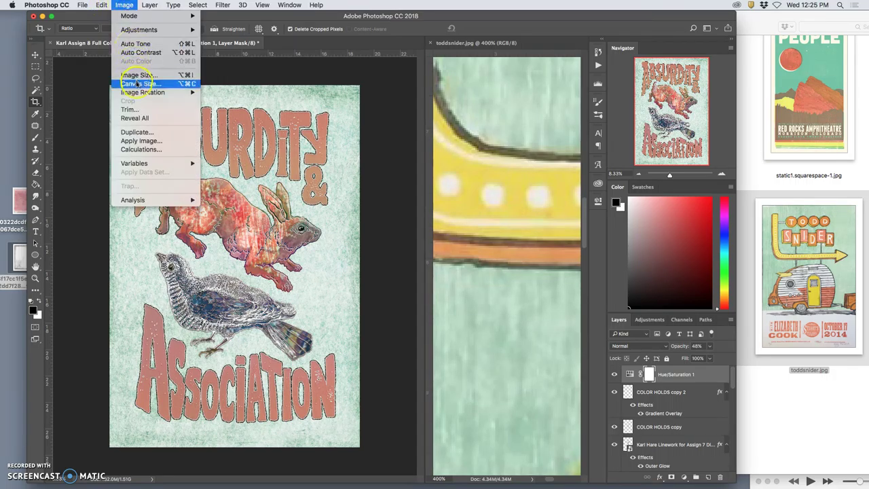
pyautogui.click(143, 90)
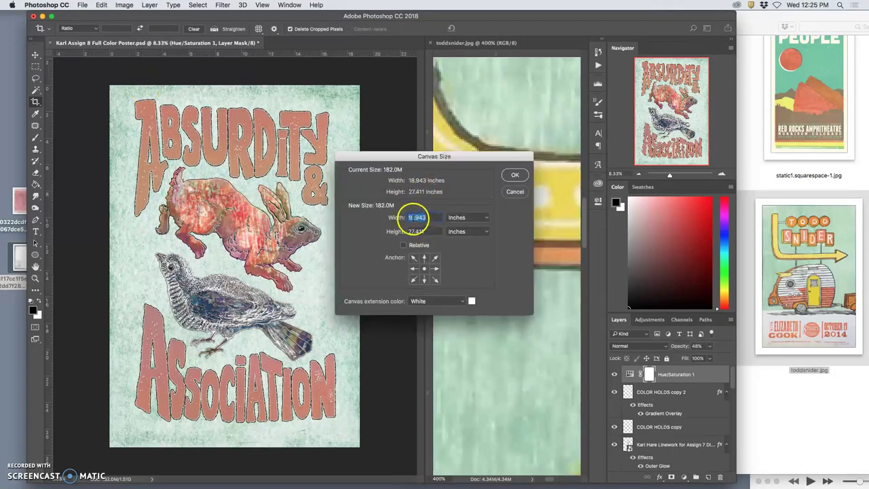
pyautogui.click(411, 218)
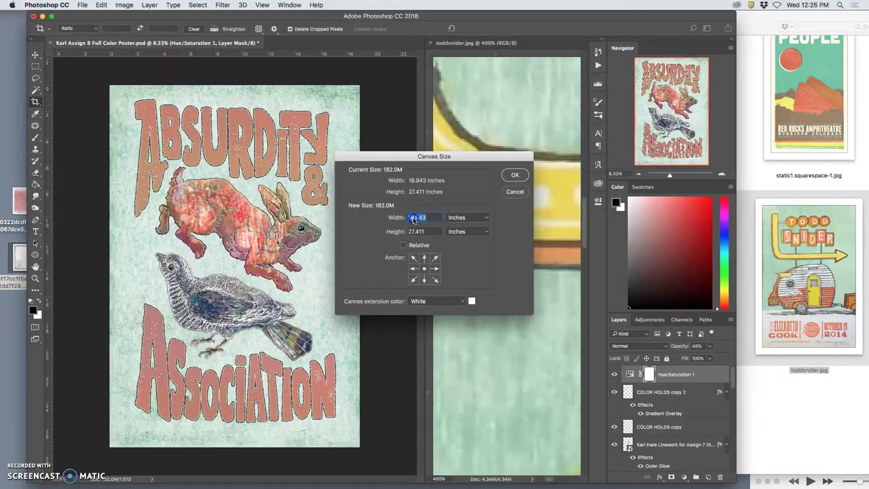
pyautogui.click(413, 218)
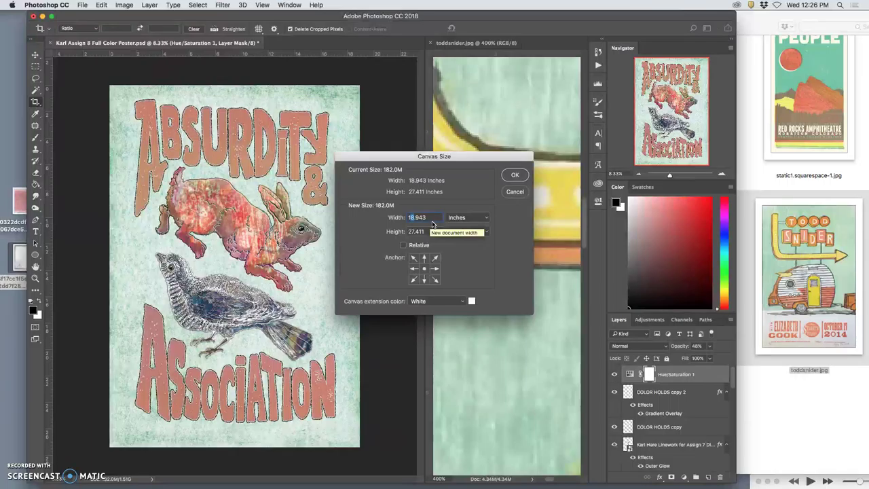
pyautogui.click(414, 220)
pyautogui.moveTo(414, 221); pyautogui.dragTo(407, 217)
pyautogui.write('21')
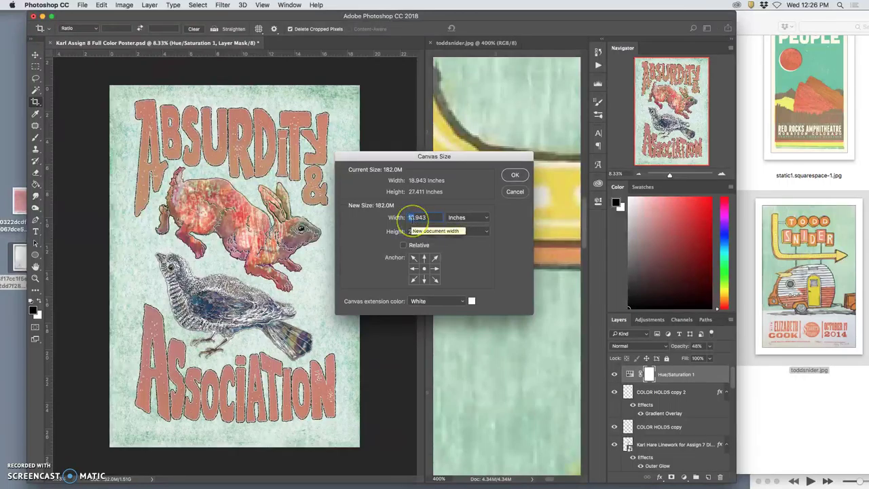
pyautogui.moveTo(417, 237); pyautogui.dragTo(409, 232)
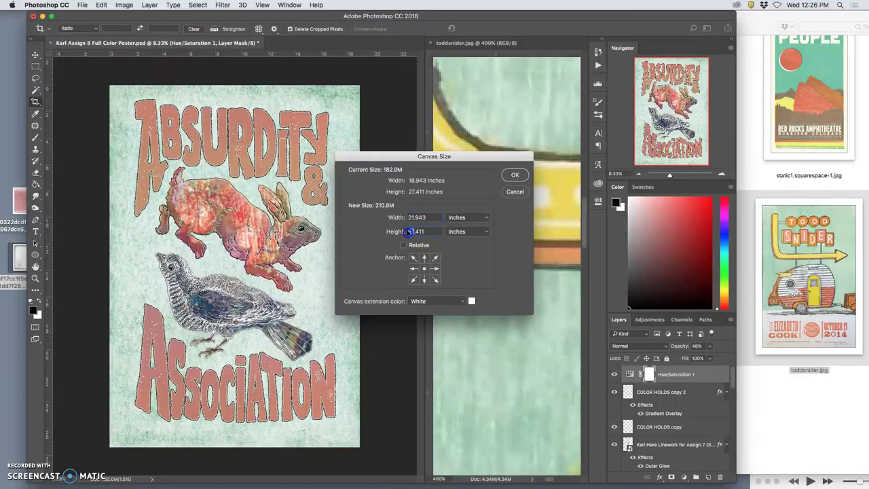
pyautogui.write('30')
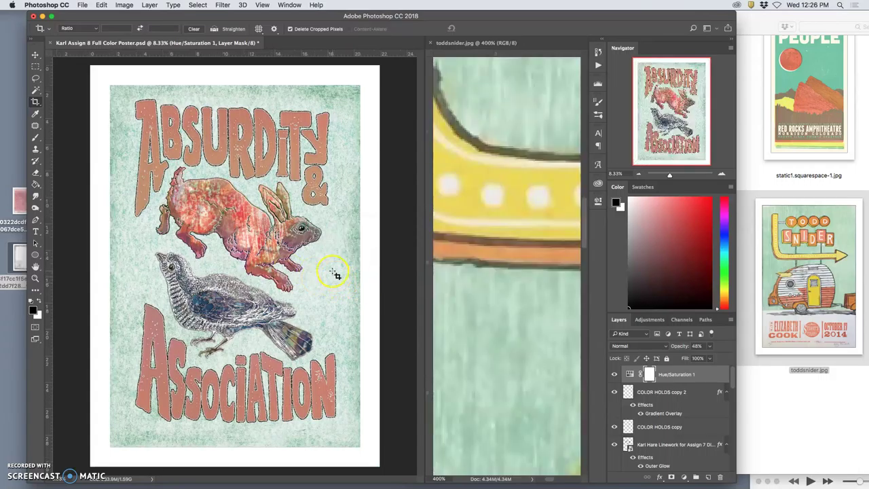
# Zoom in on the rabbit's paw to inspect the poster's detail
pyautogui.click(262, 5)
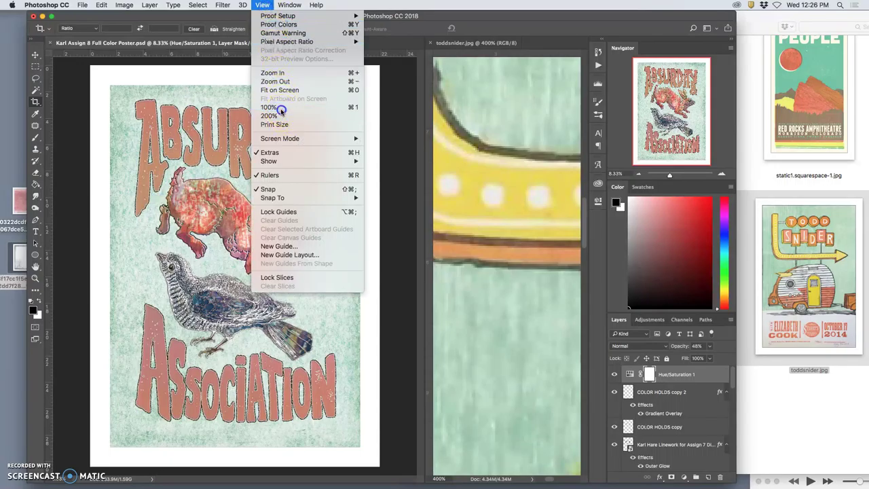
pyautogui.click(283, 111)
pyautogui.moveTo(281, 136); pyautogui.dragTo(283, 158)
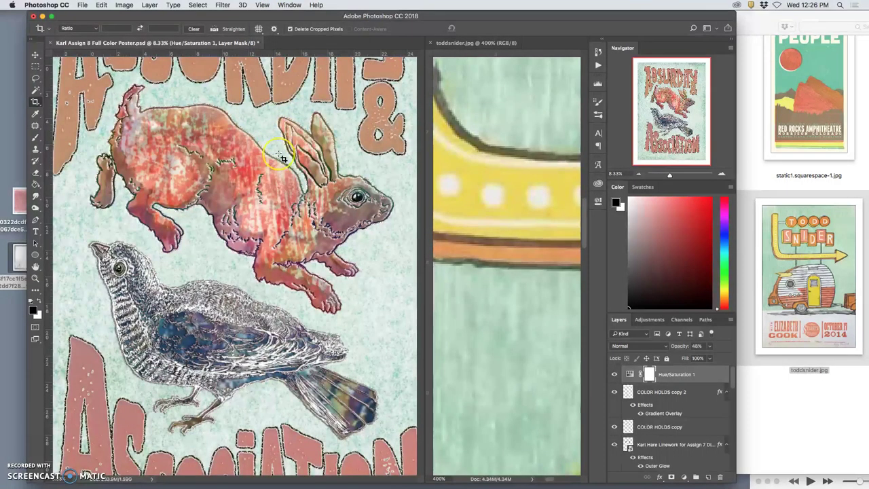
pyautogui.press('super+equal')
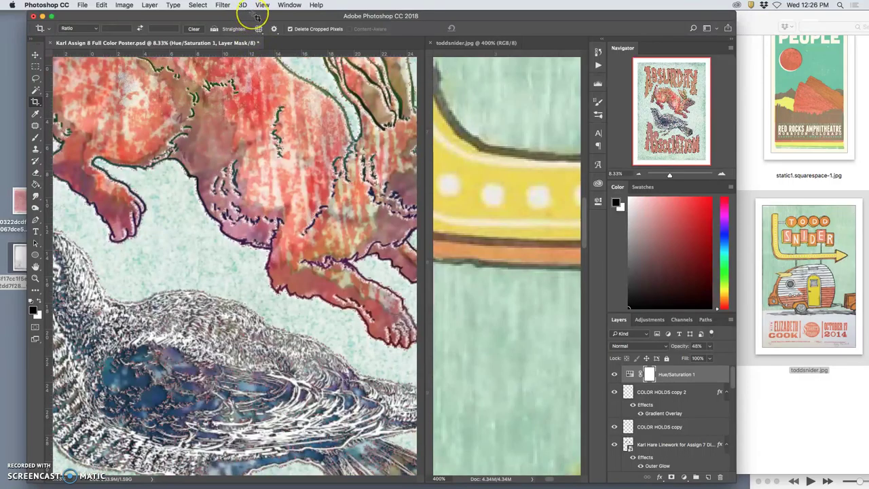
pyautogui.press('super+equal')
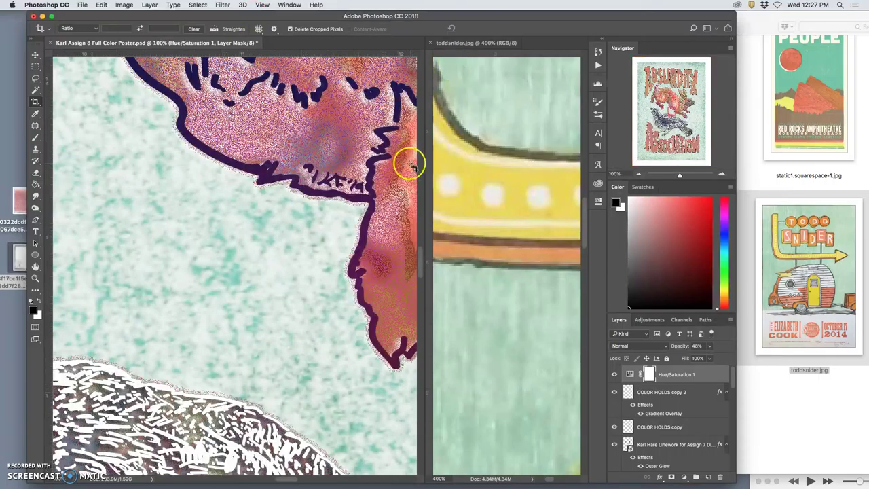
pyautogui.scroll(5, 423, 250)
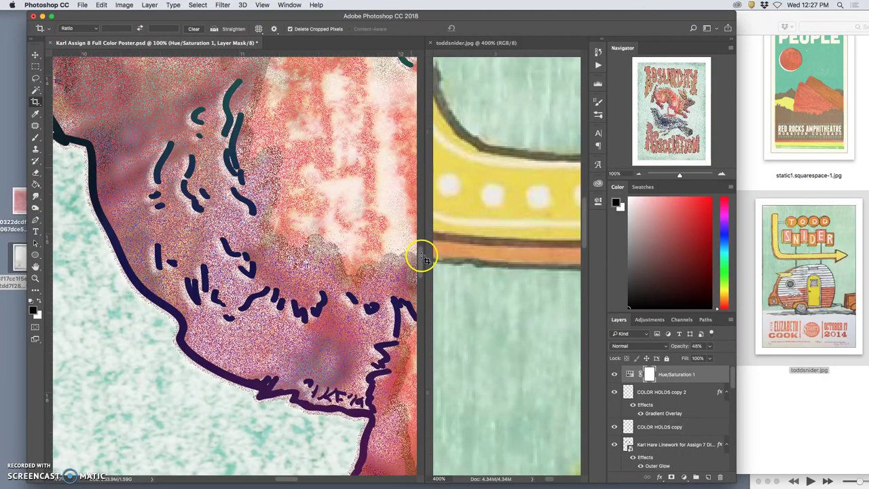
pyautogui.scroll(2, 422, 253)
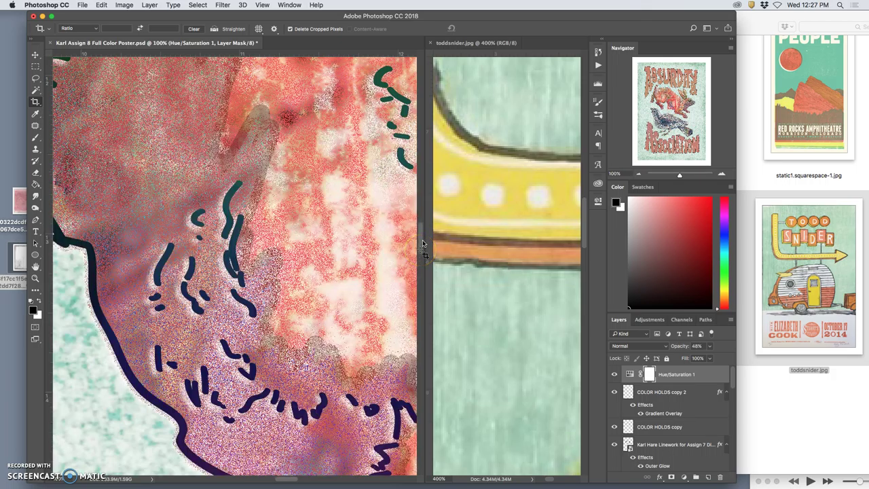
pyautogui.scroll(2, 422, 243)
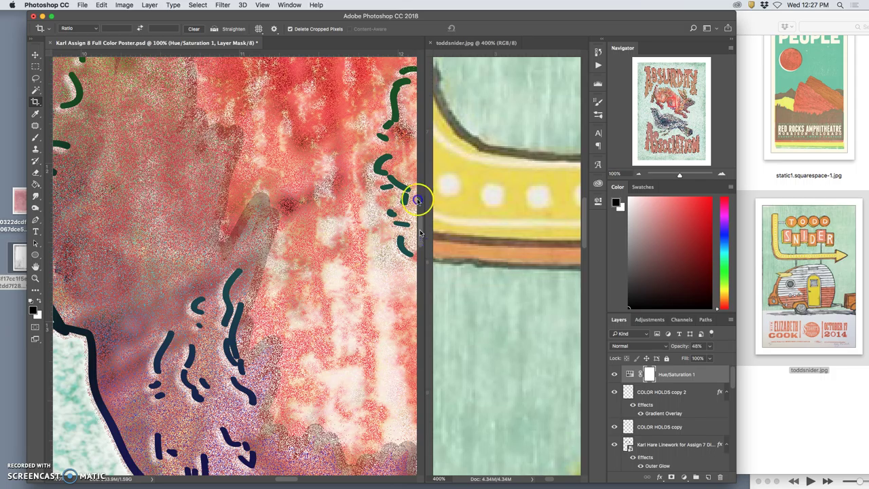
pyautogui.scroll(1, 415, 197)
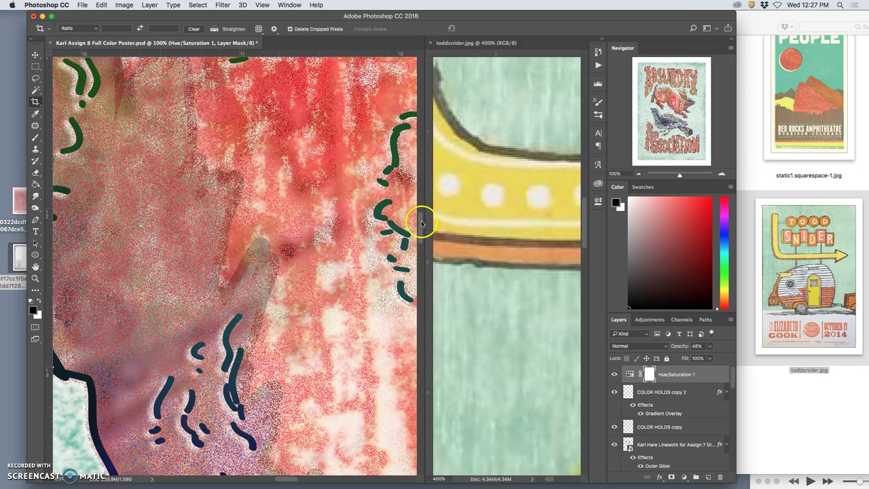
pyautogui.scroll(3, 419, 207)
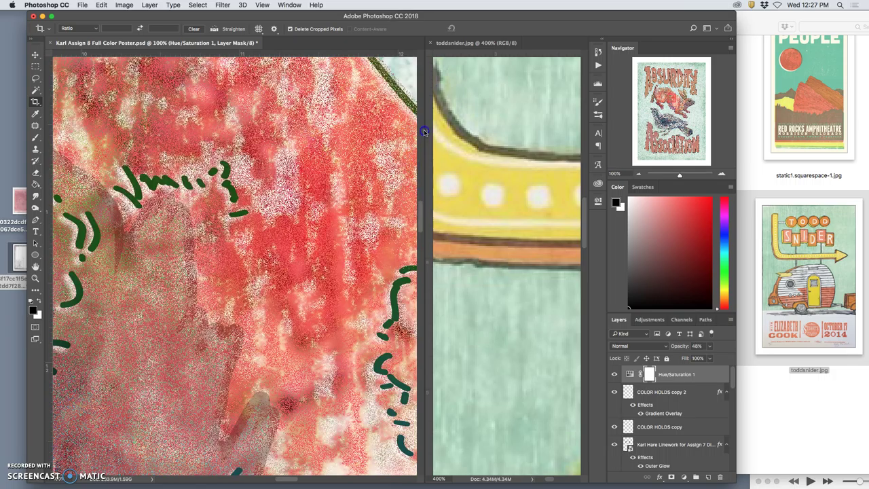
pyautogui.moveTo(426, 130); pyautogui.dragTo(428, 108)
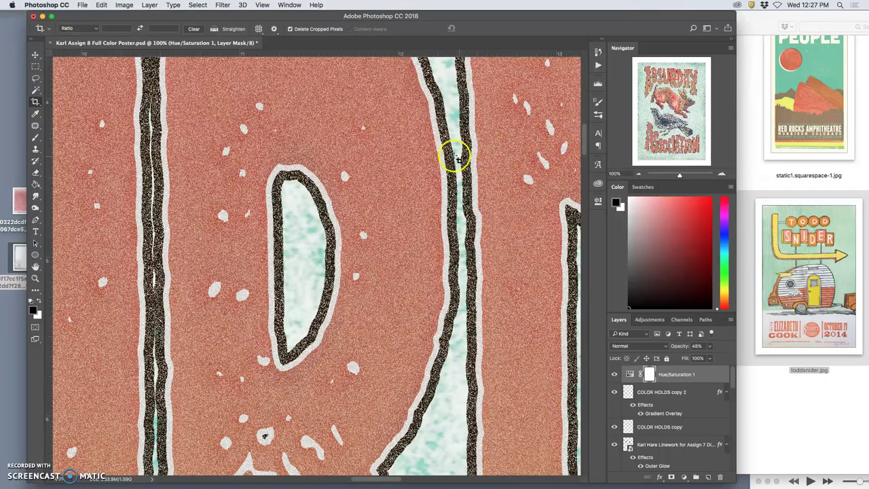
# Zoom back out over the ABSURDITY lettering until the whole poster fits the screen
pyautogui.scroll(-1, 455, 158)
pyautogui.scroll(-2, 453, 158)
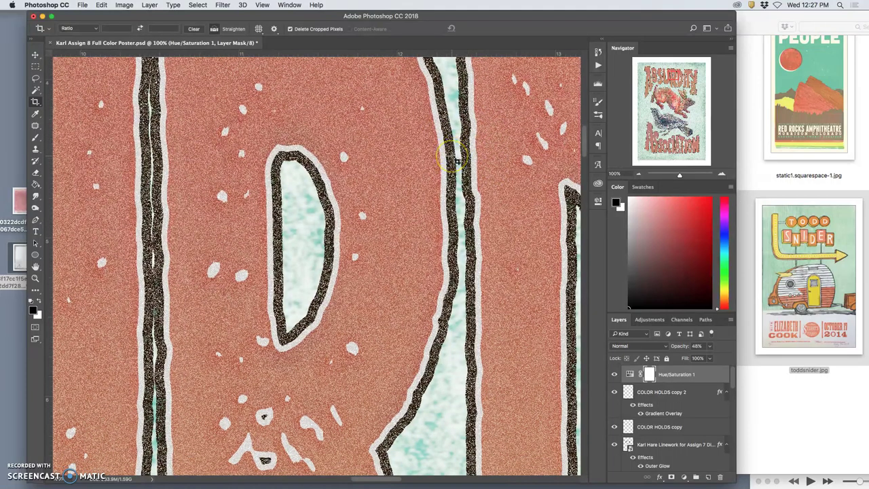
pyautogui.press('super+1')
pyautogui.press('super+minus')
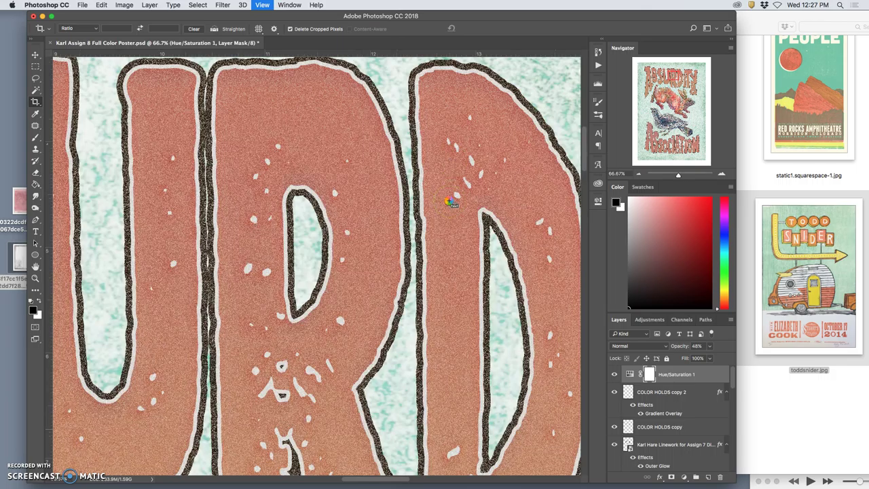
pyautogui.press('super+minus')
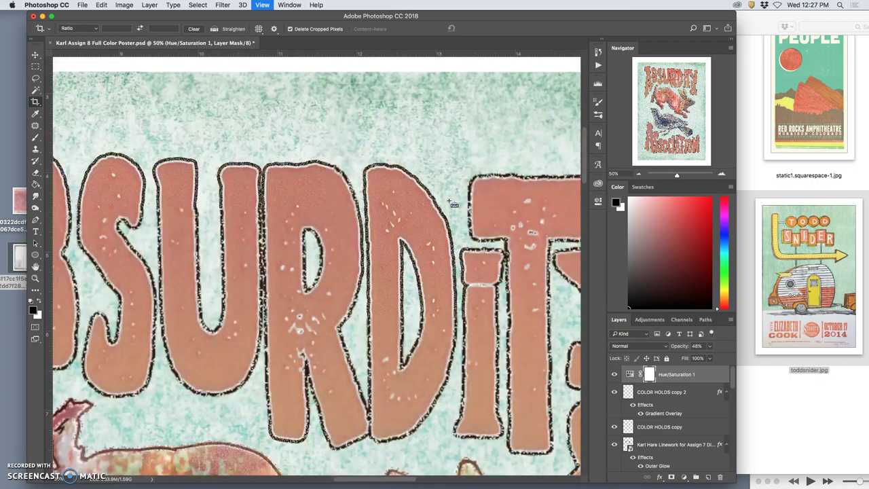
pyautogui.press('super+minus')
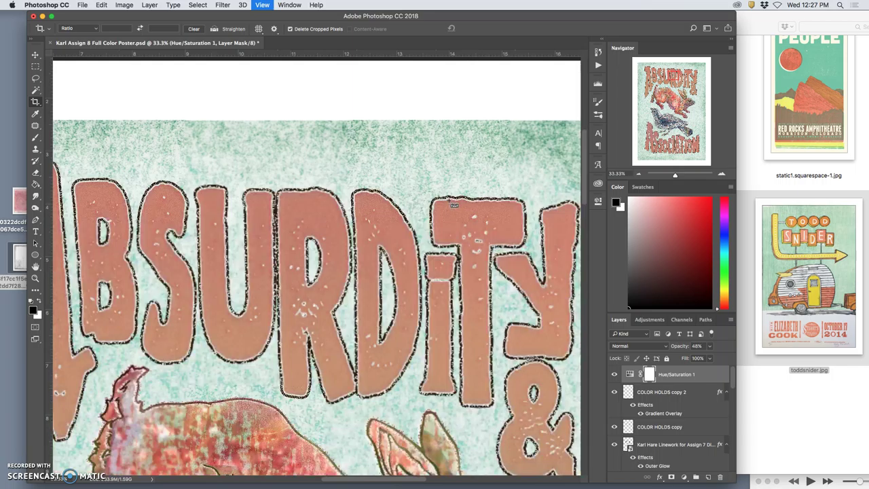
pyautogui.press('super+minus')
pyautogui.press('super+minus')
pyautogui.press('super+minus')
pyautogui.press('super+minus')
pyautogui.press('super+minus')
pyautogui.press('super+minus')
pyautogui.press('super+minus')
pyautogui.press('super+minus')
pyautogui.press('super+minus')
pyautogui.press('super+minus')
pyautogui.press('super+minus')
pyautogui.press('super+minus')
pyautogui.press('super+minus')
pyautogui.press('super+minus')
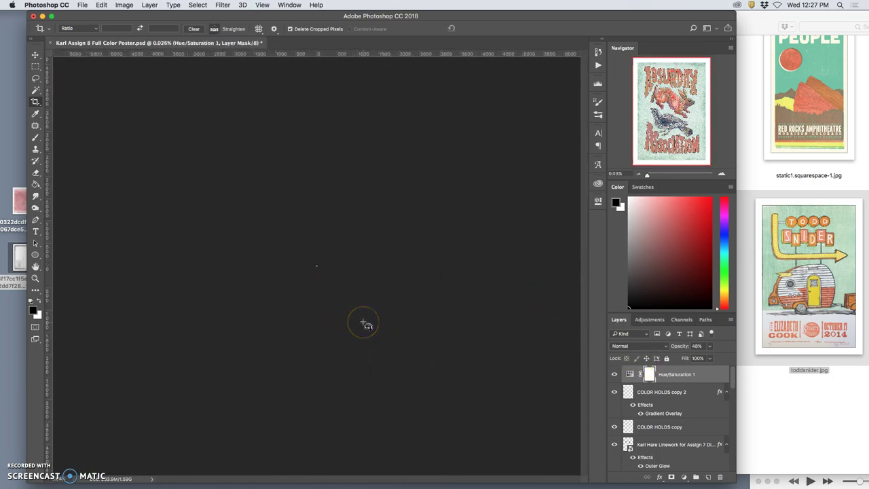
pyautogui.press('super+0')
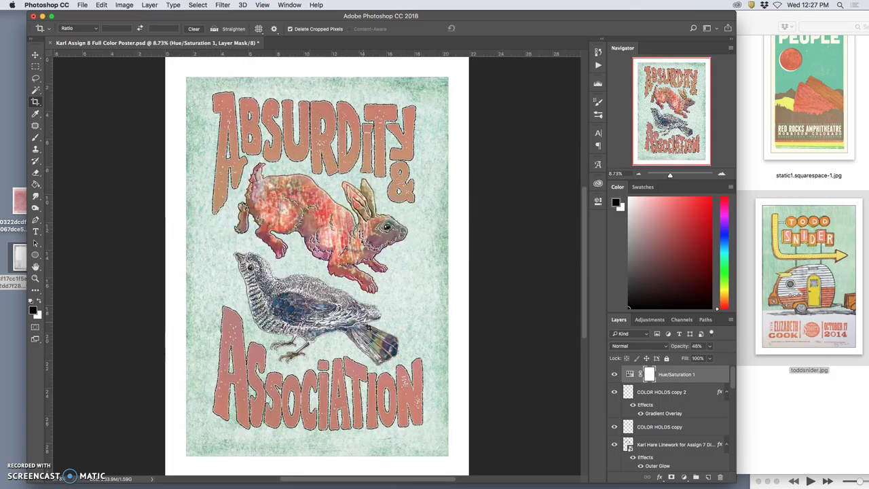
# Save the poster PSD and select the Hue/Saturation layer rather than its mask
pyautogui.press('super+s')
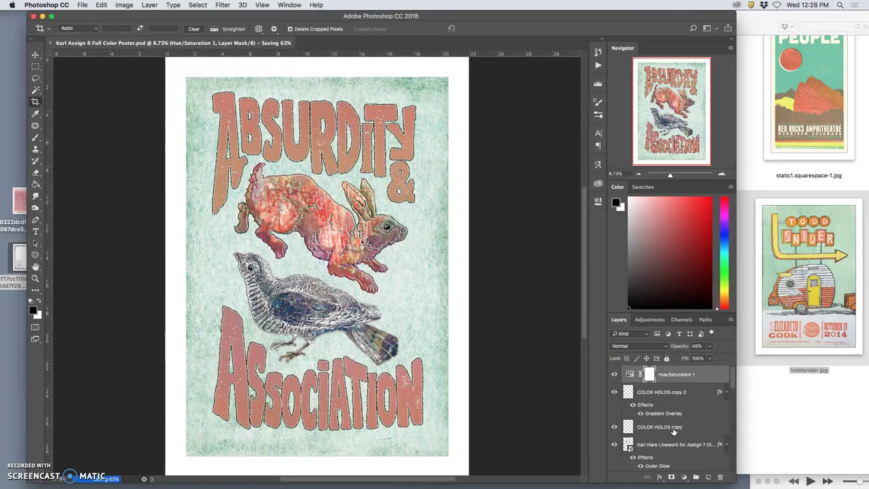
pyautogui.click(669, 400)
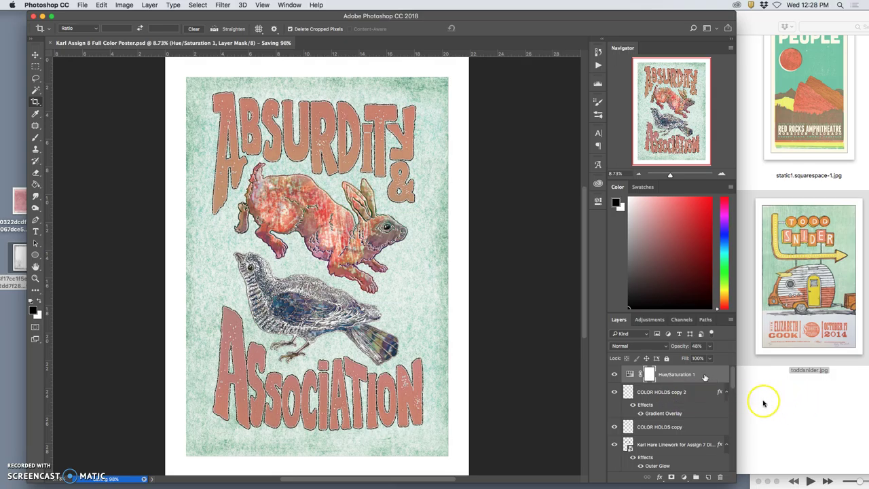
pyautogui.click(707, 377)
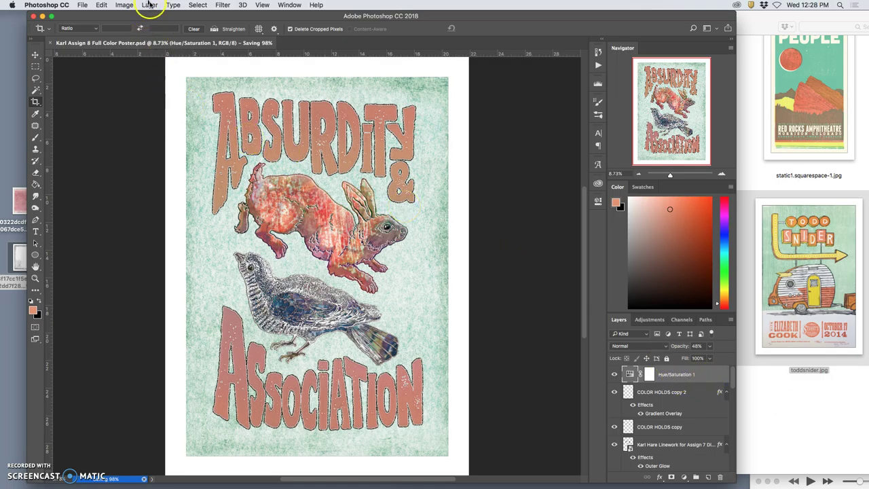
pyautogui.click(151, 5)
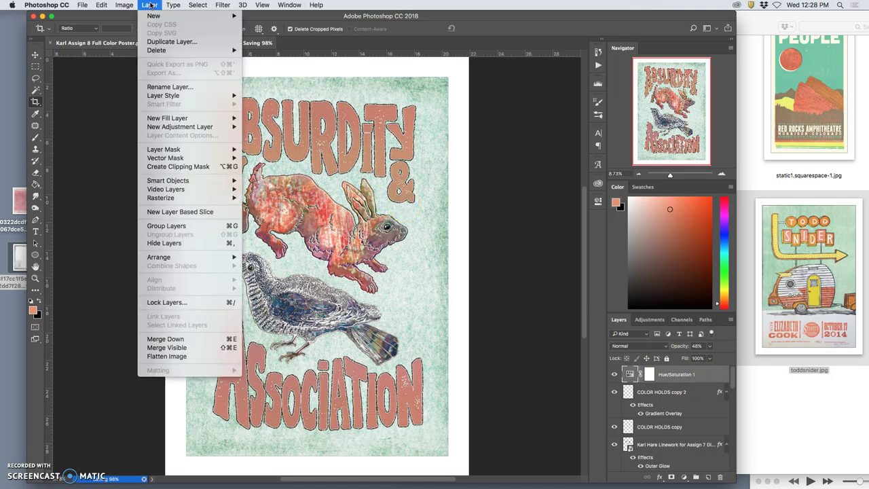
pyautogui.click(176, 347)
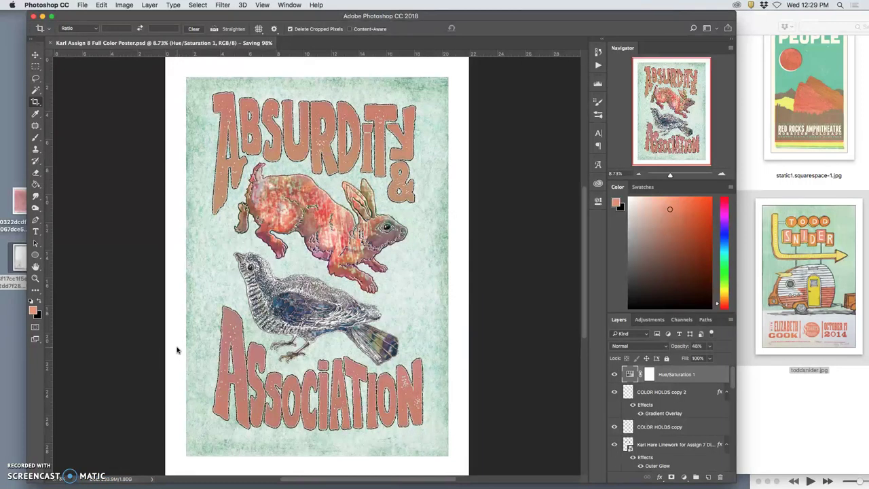
# Stamp all visible layers into merged Layer 11 and zoom in on the hare's outline
pyautogui.press('super+alt+shift+e')
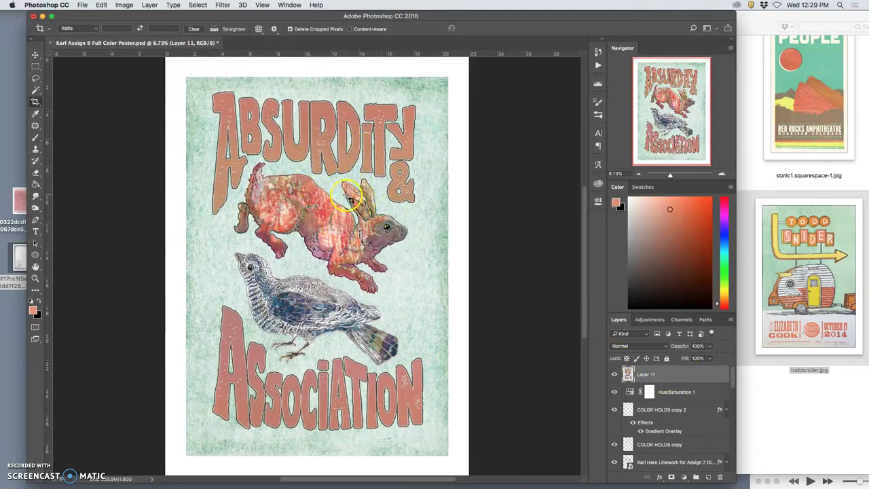
pyautogui.press('super+equal')
pyautogui.press('super+equal')
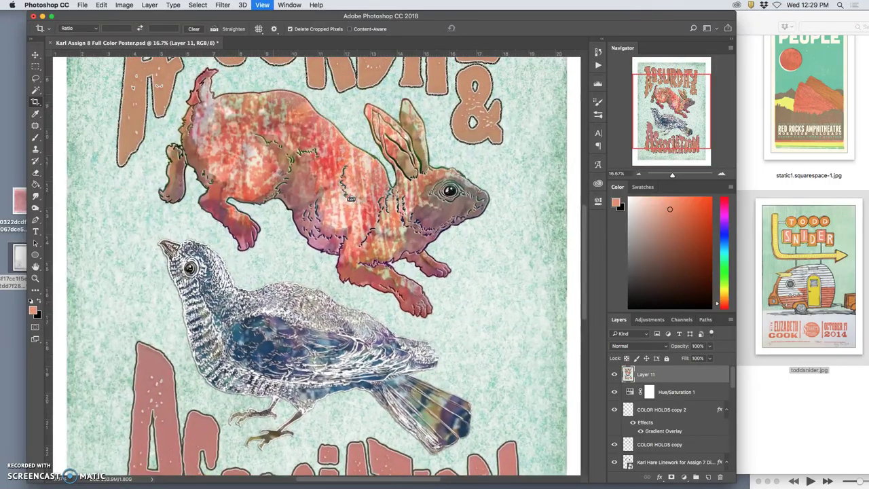
pyautogui.press('super+equal')
pyautogui.press('super+equal')
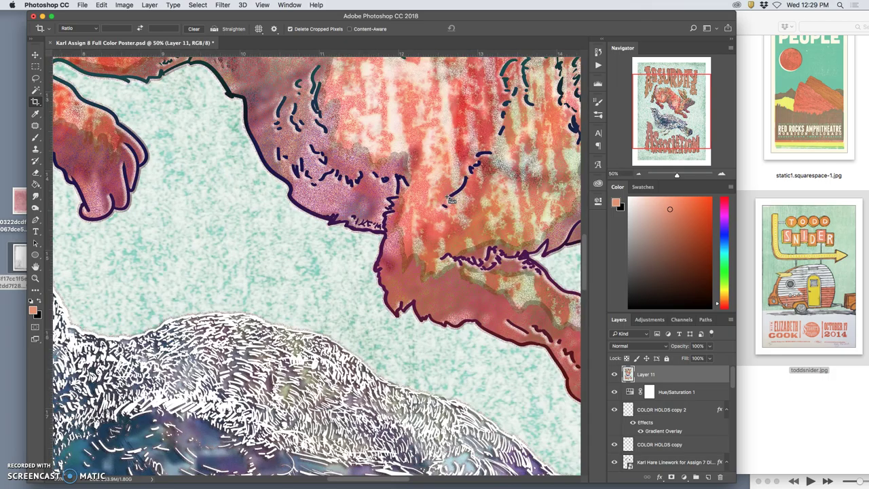
pyautogui.press('super+equal')
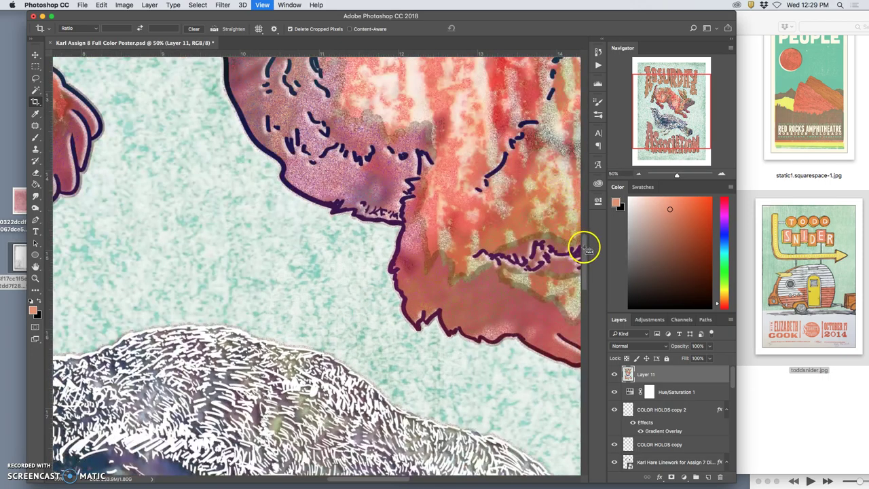
pyautogui.press('super+equal')
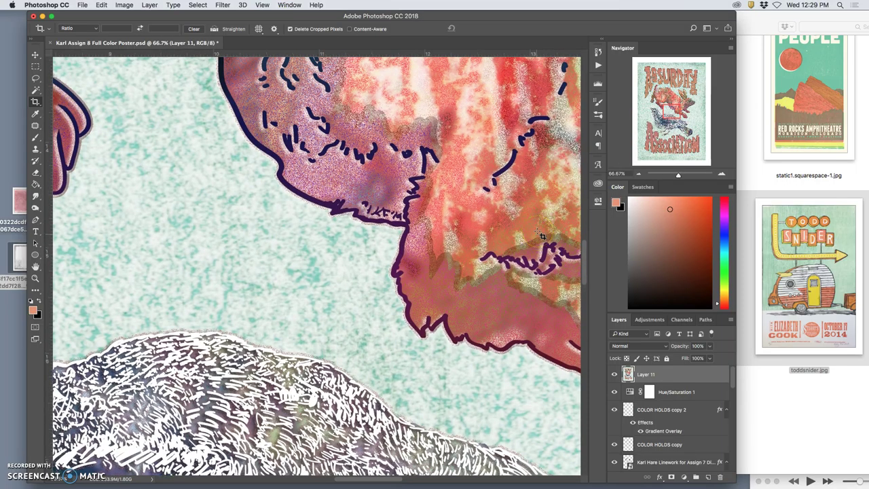
pyautogui.scroll(10, 541, 235)
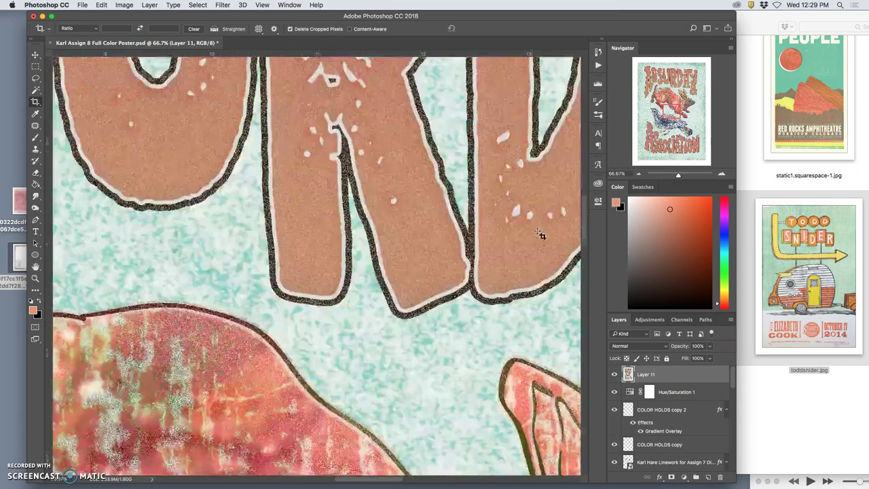
pyautogui.scroll(10, 541, 235)
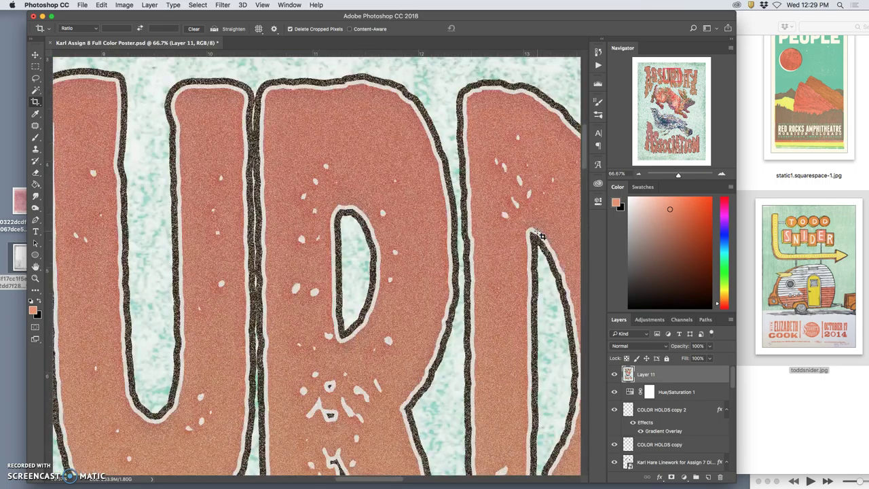
pyautogui.press('super+minus')
pyautogui.press('super+minus')
pyautogui.press('super+minus')
pyautogui.press('super+minus')
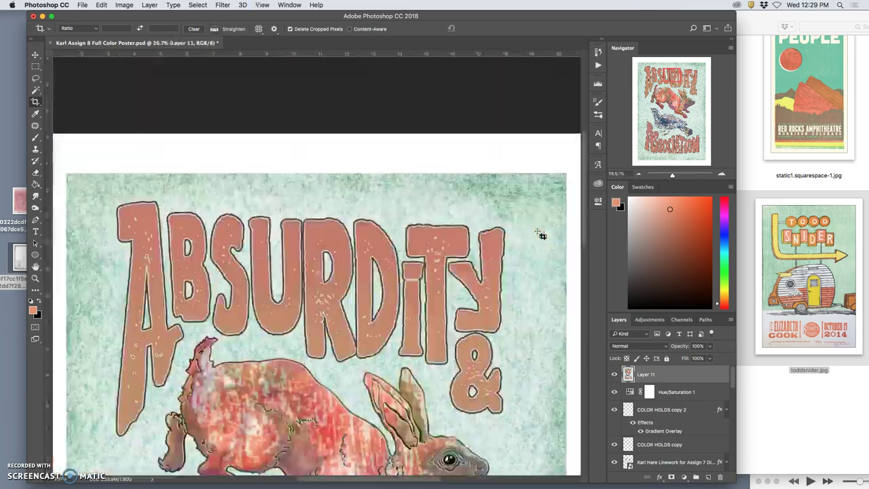
pyautogui.press('super+equal')
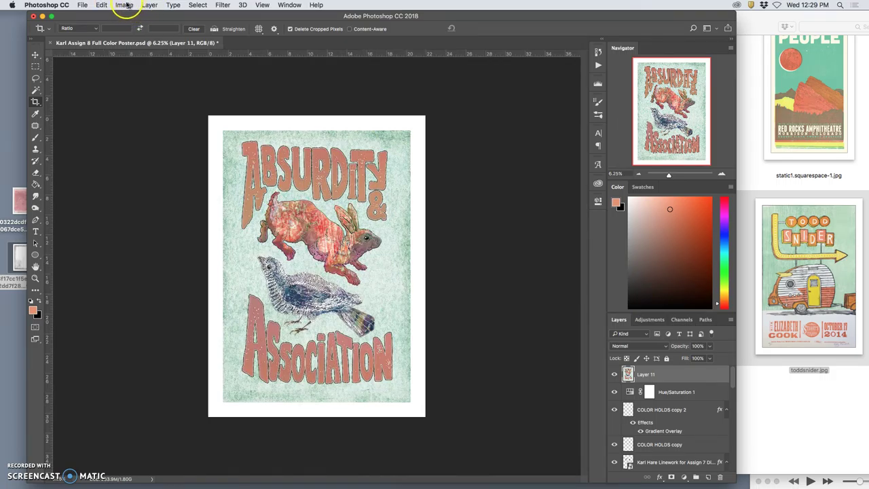
# Apply Image > Auto Tone to the merged layer
pyautogui.click(125, 4)
pyautogui.click(136, 44)
pyautogui.click(233, 129)
pyautogui.click(271, 172)
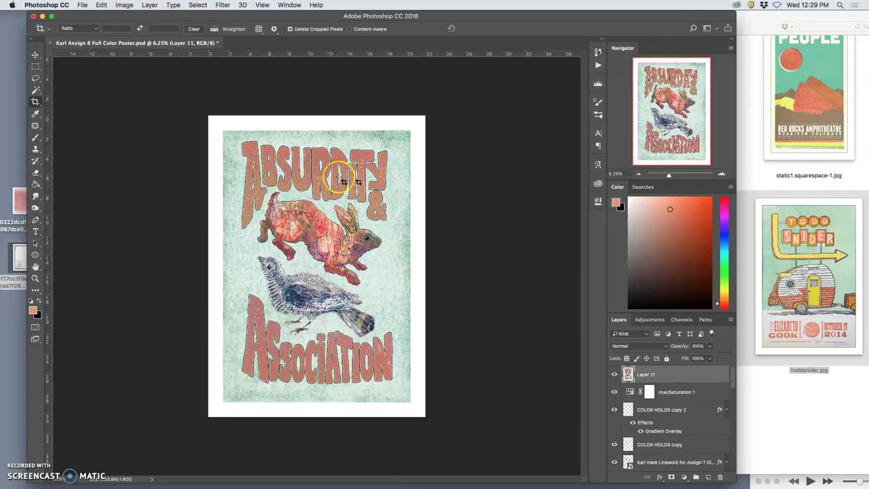
# Darken tones across the word ABSURDITY with the Burn tool
pyautogui.press('super+equal')
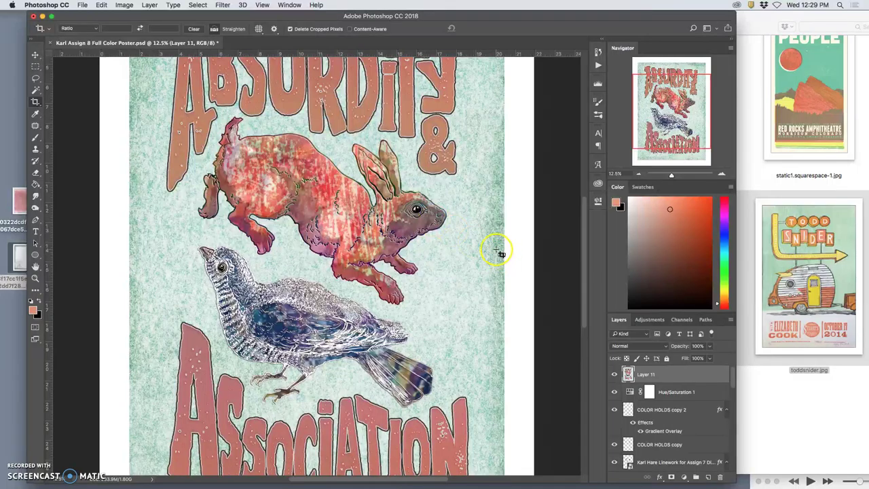
pyautogui.press('super+0')
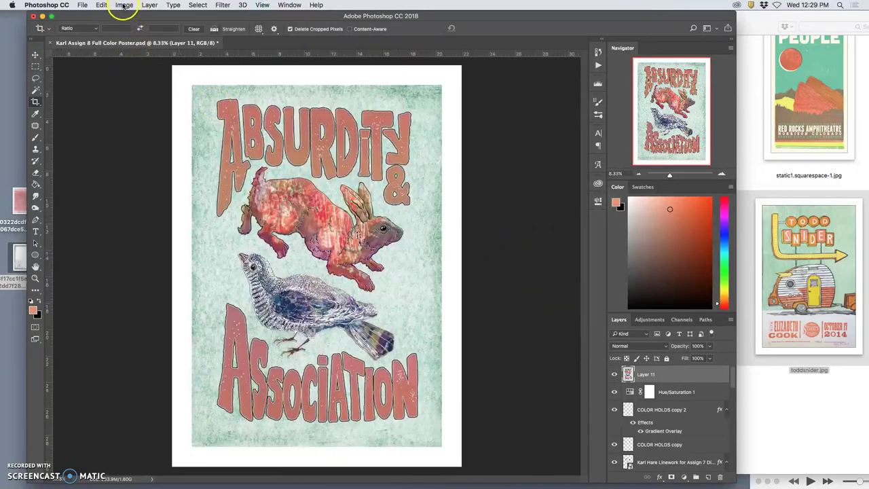
pyautogui.click(35, 207)
pyautogui.moveTo(237, 130)
pyautogui.mouseDown()
pyautogui.moveTo(385, 138)
pyautogui.moveTo(262, 144)
pyautogui.moveTo(226, 171)
pyautogui.moveTo(285, 139)
pyautogui.moveTo(386, 162)
pyautogui.moveTo(398, 197)
pyautogui.moveTo(394, 257)
pyautogui.mouseUp()
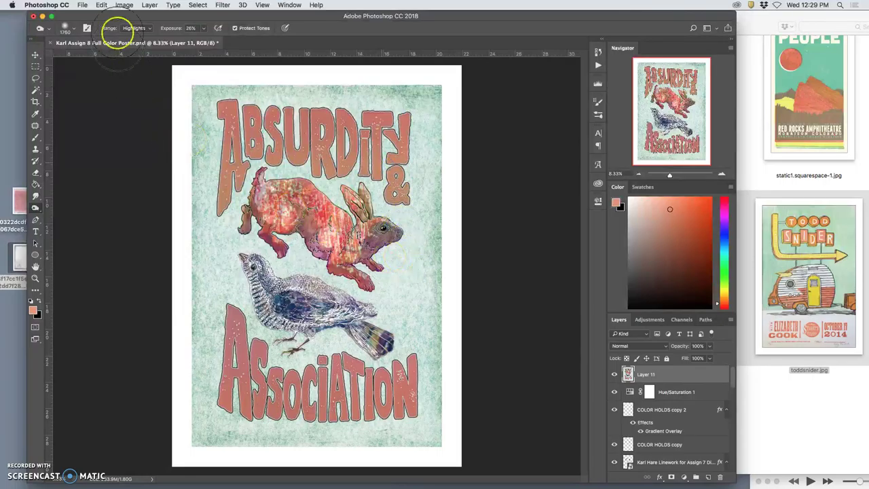
# Burn-darken the final N and the A of Association
pyautogui.click(132, 28)
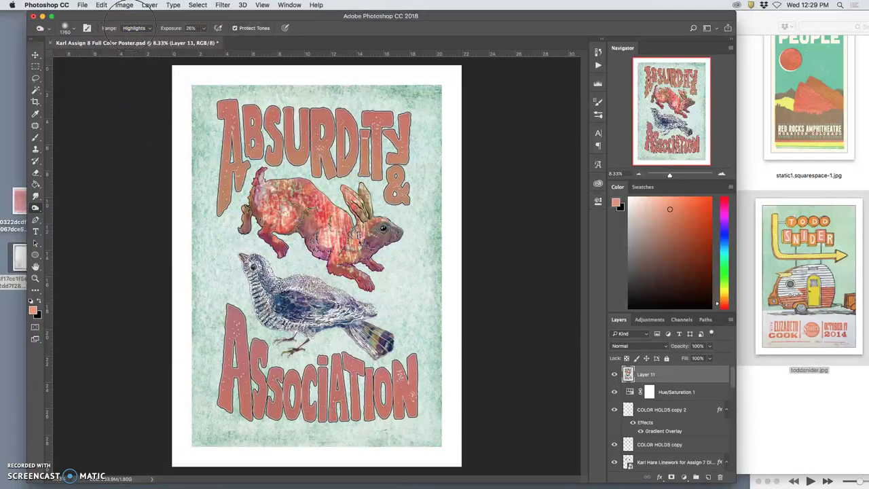
pyautogui.click(669, 392)
pyautogui.moveTo(406, 353)
pyautogui.mouseDown()
pyautogui.moveTo(411, 386)
pyautogui.moveTo(401, 382)
pyautogui.mouseUp()
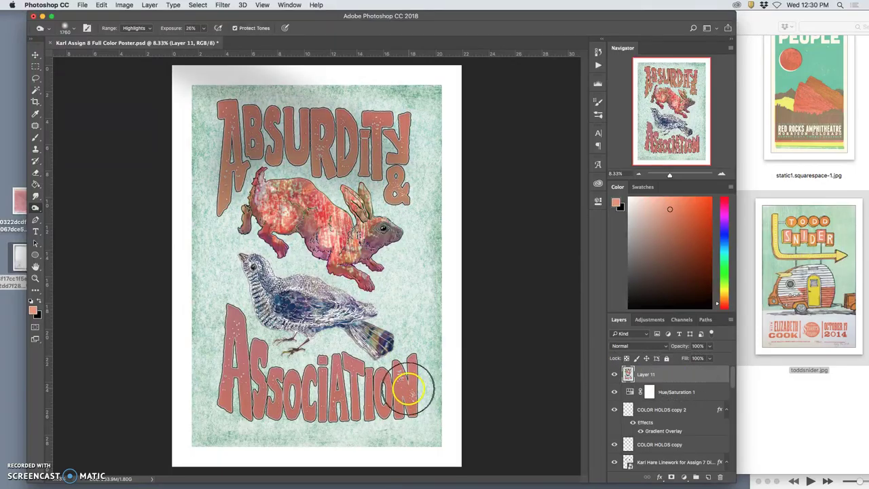
pyautogui.moveTo(241, 387); pyautogui.dragTo(262, 367)
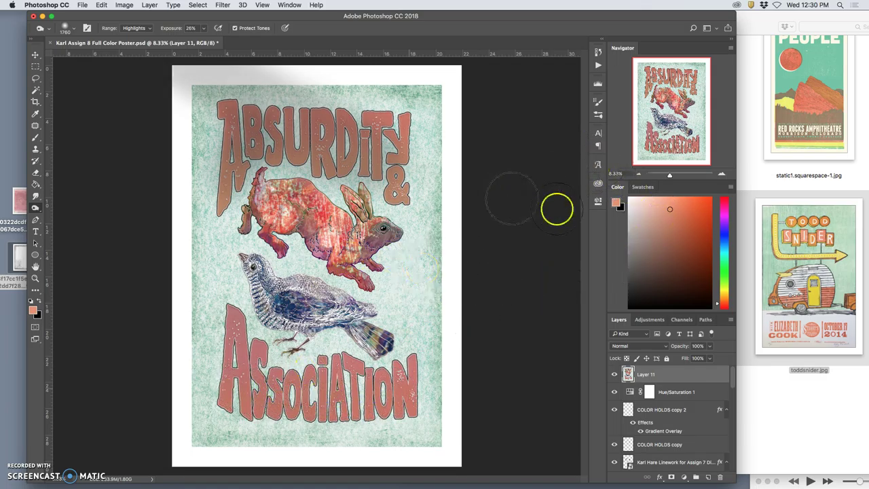
# Undo the two darkening strokes
pyautogui.moveTo(429, 479)
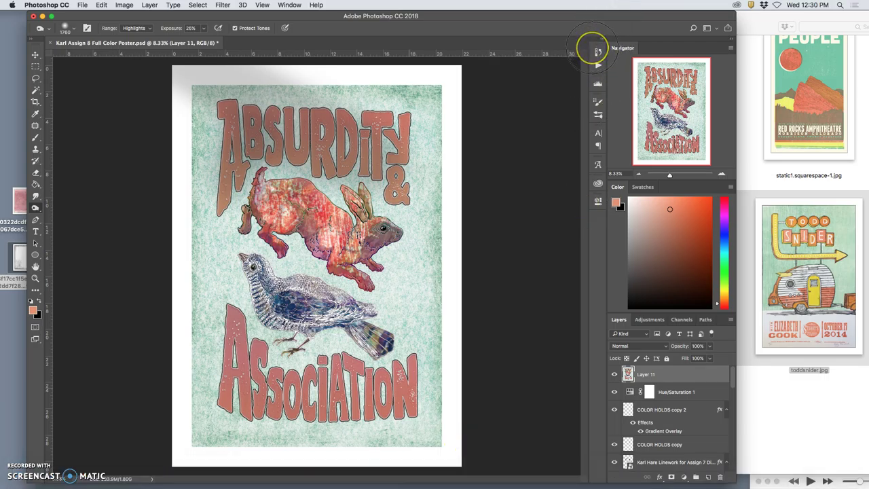
pyautogui.press('super+z')
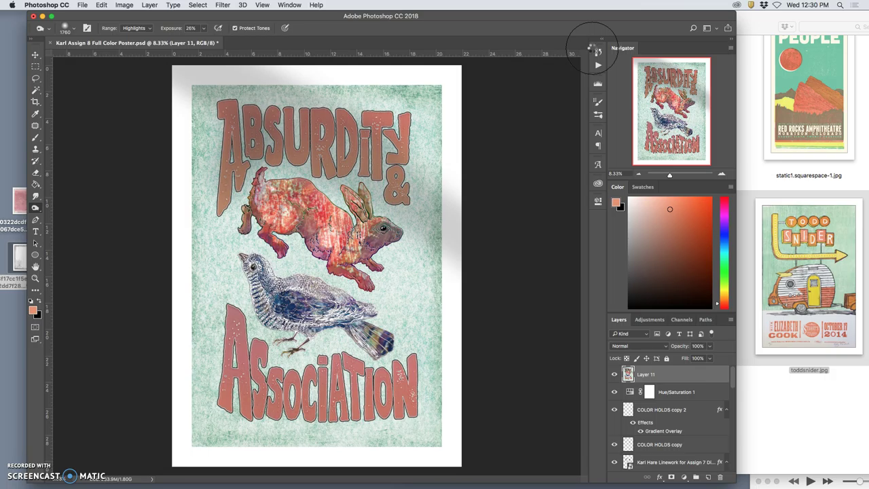
pyautogui.press('super+z')
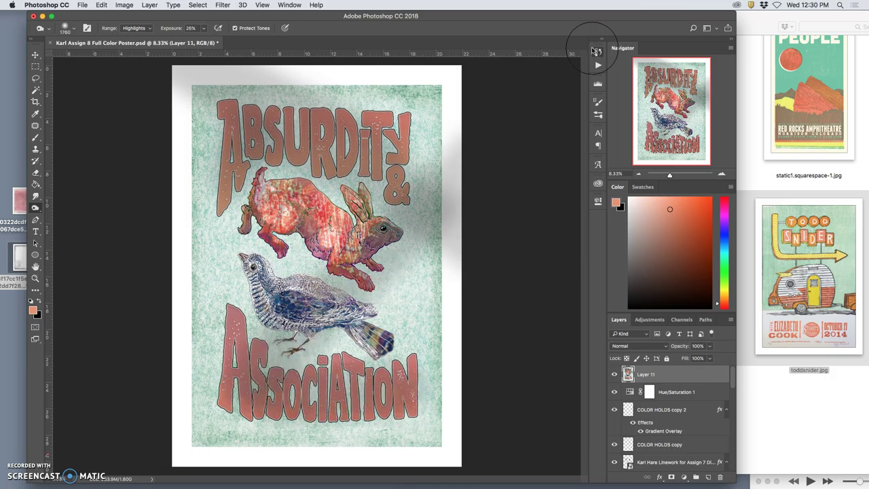
# Revert to the auto-toned state in History, discarding the darkening strokes
pyautogui.click(596, 51)
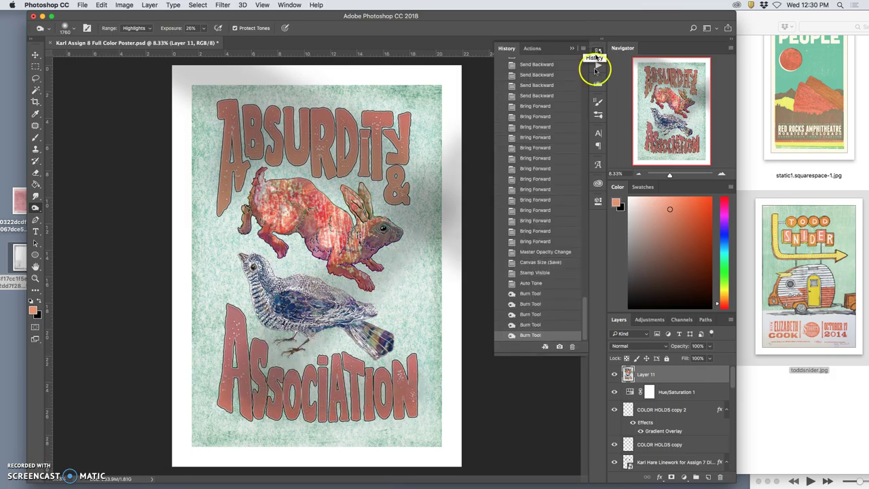
pyautogui.click(540, 285)
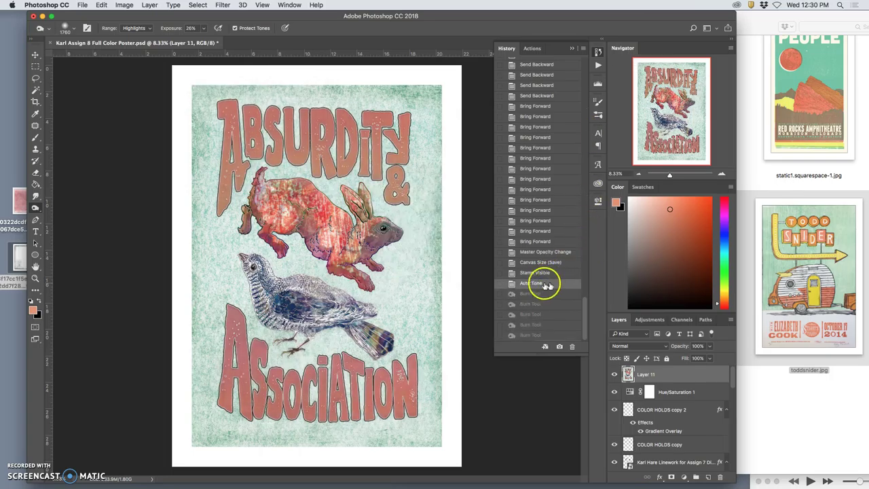
pyautogui.click(596, 52)
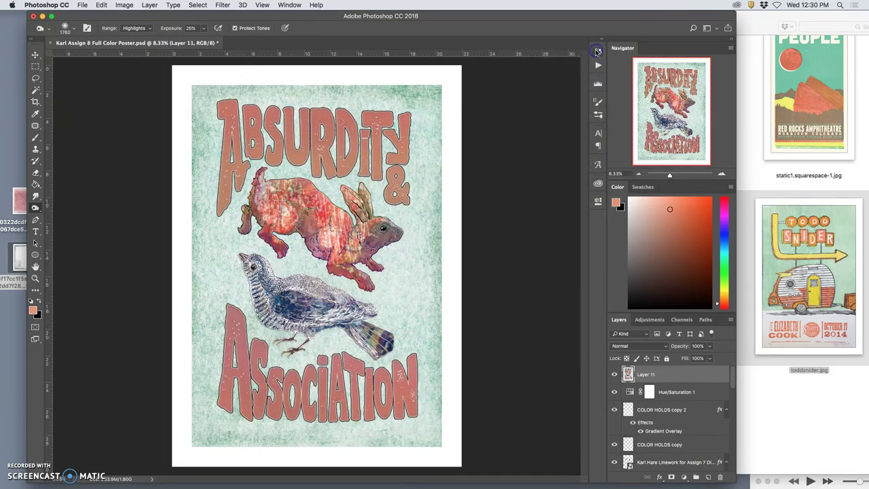
# Apply Image > Auto Color to Layer 11
pyautogui.click(124, 5)
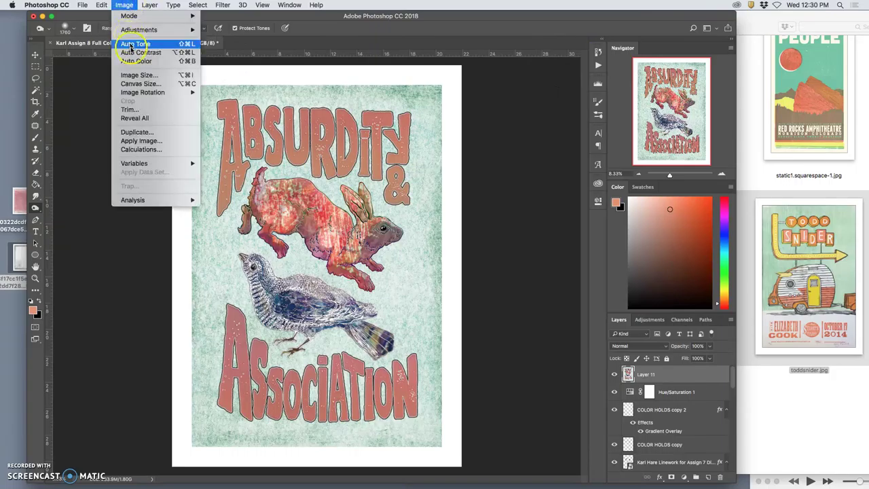
pyautogui.click(133, 61)
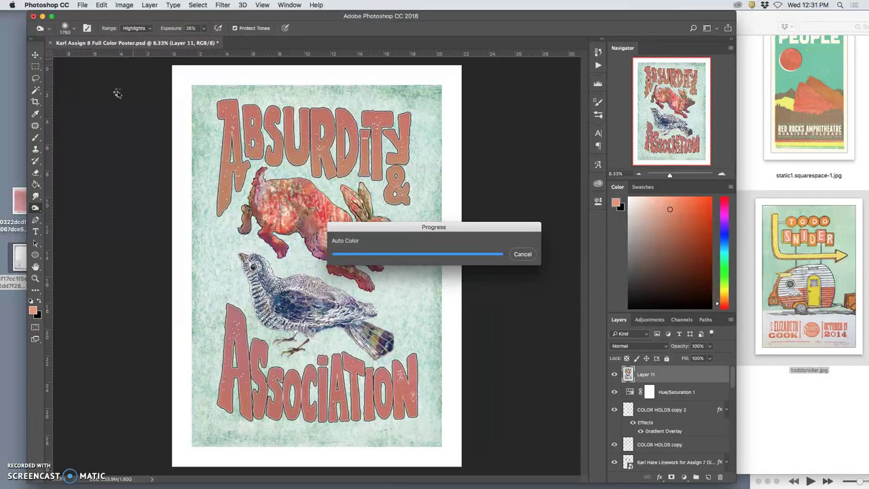
pyautogui.click(524, 255)
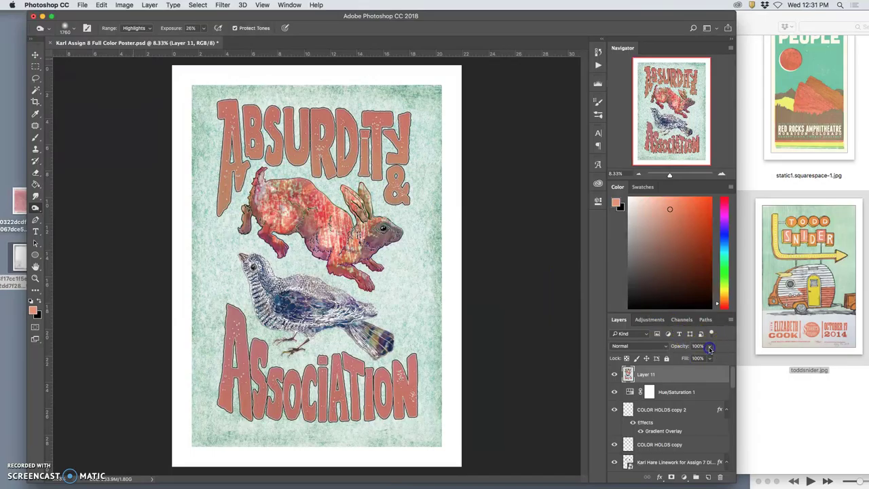
# Lower Layer 11's opacity to 45% and zoom to 16.67% to inspect the artwork
pyautogui.click(710, 347)
pyautogui.moveTo(710, 356); pyautogui.dragTo(687, 358)
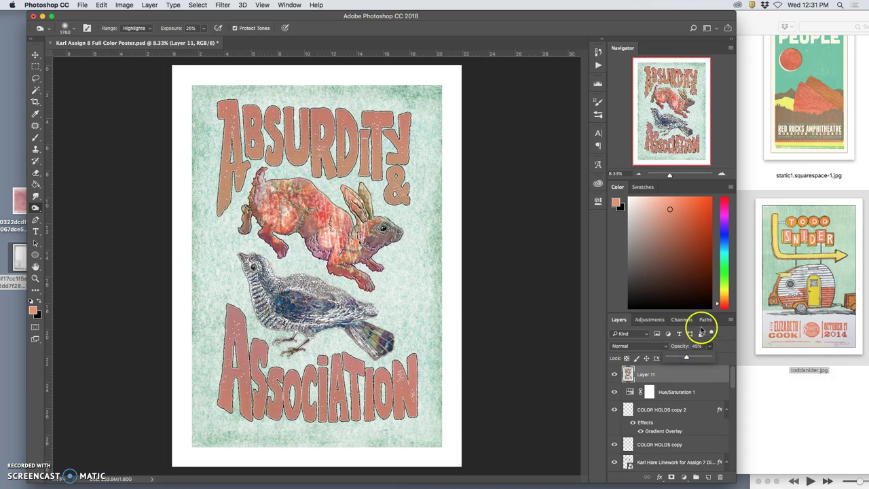
pyautogui.press('super+equal')
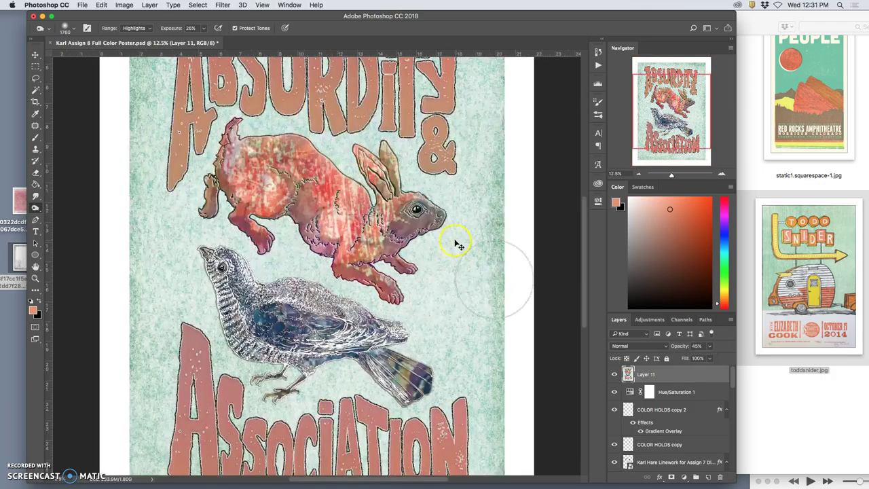
pyautogui.press('super+equal')
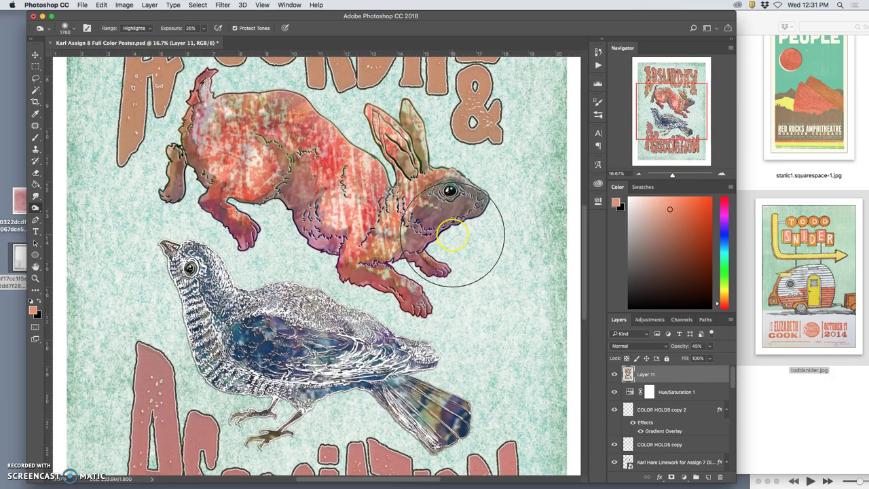
pyautogui.scroll(-5, 468, 245)
pyautogui.press('super+equal')
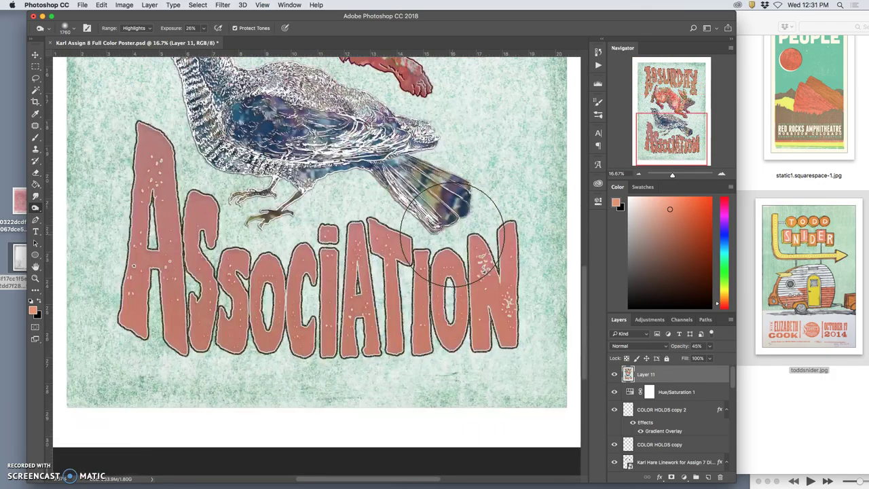
# Save the Auto Color–corrected poster PSD
pyautogui.press('super+s')
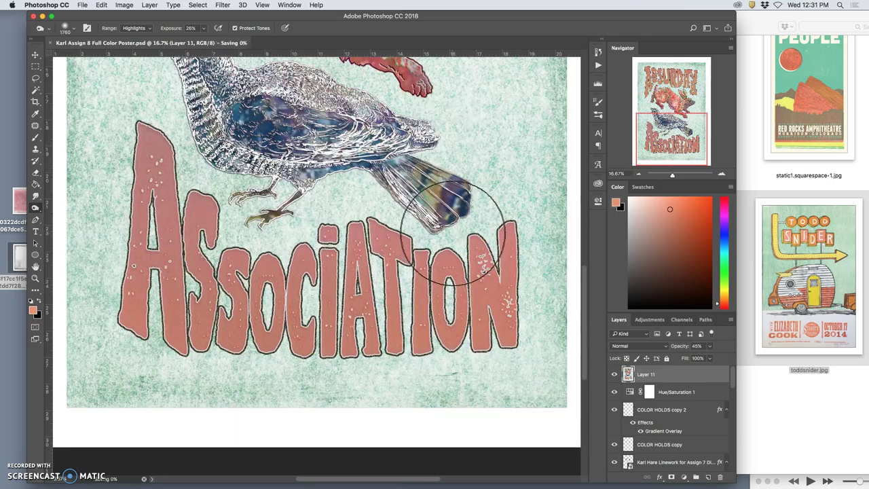
pyautogui.scroll(5, 462, 224)
pyautogui.scroll(5, 460, 226)
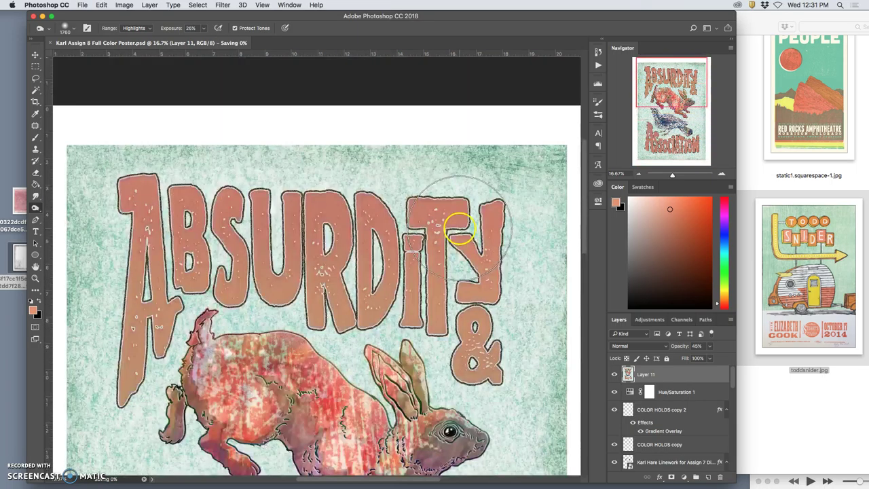
pyautogui.scroll(-1, 460, 228)
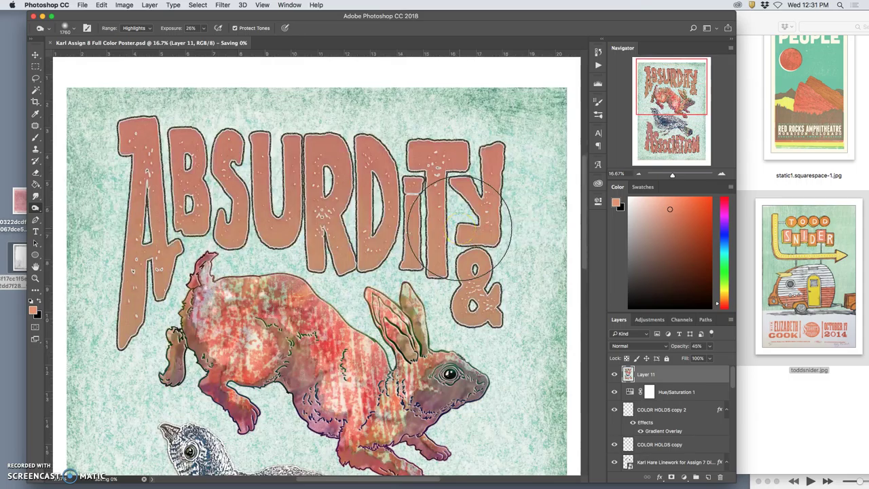
pyautogui.scroll(-8, 461, 228)
pyautogui.scroll(-1, 460, 228)
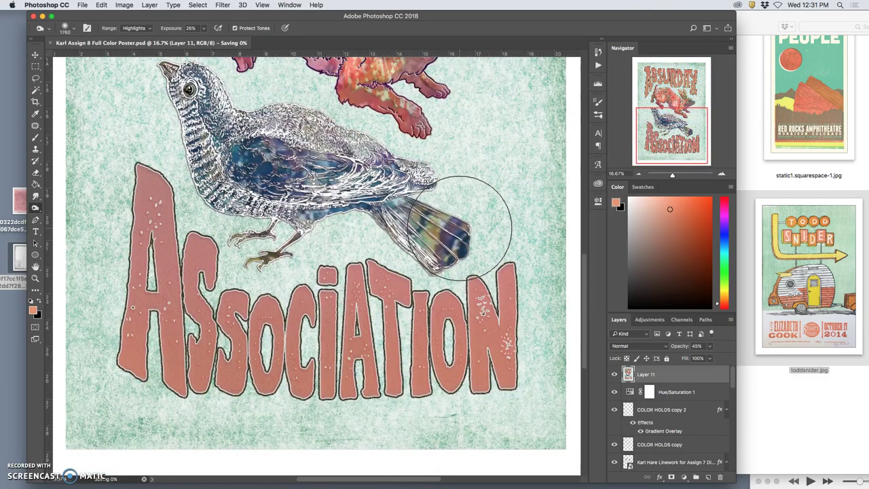
pyautogui.scroll(6, 461, 228)
# Dodge-lighten the hare from its nose across its body and head
pyautogui.press('super+minus')
pyautogui.press('super+minus')
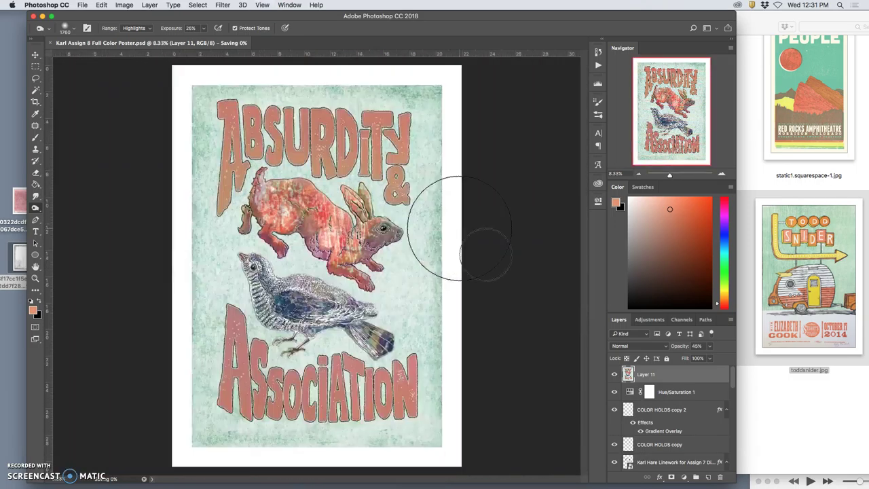
pyautogui.press('super+minus')
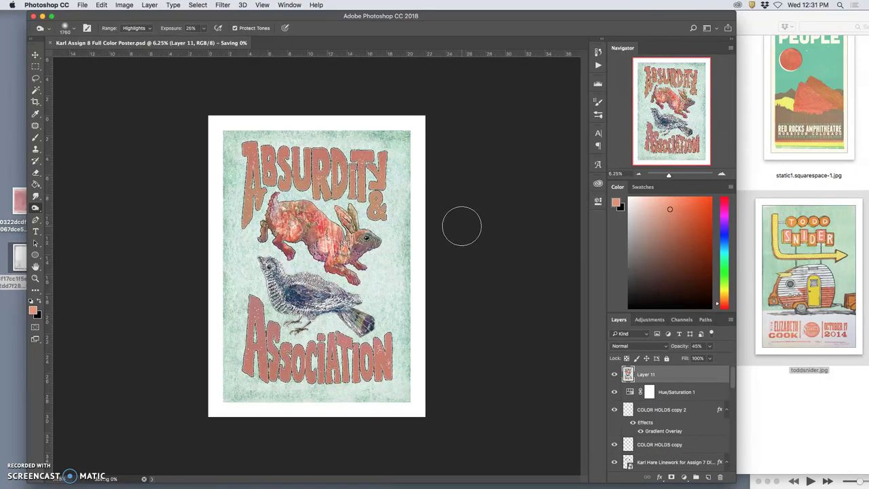
pyautogui.moveTo(428, 237); pyautogui.dragTo(394, 243)
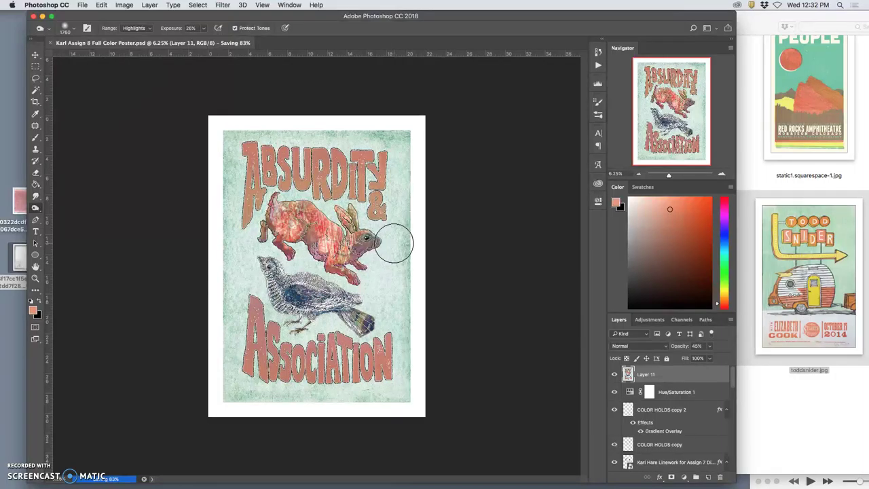
pyautogui.moveTo(394, 243)
pyautogui.mouseDown()
pyautogui.moveTo(400, 237)
pyautogui.moveTo(382, 254)
pyautogui.moveTo(292, 216)
pyautogui.moveTo(366, 216)
pyautogui.moveTo(349, 200)
pyautogui.moveTo(388, 200)
pyautogui.mouseUp()
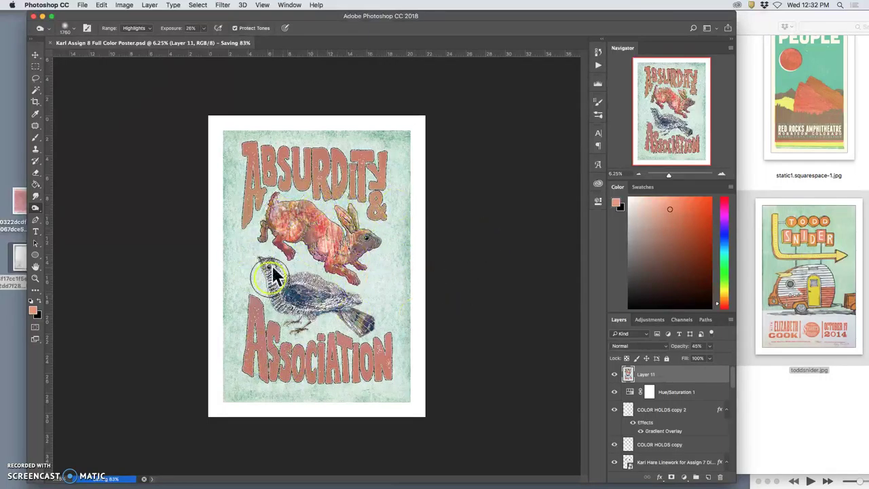
pyautogui.click(401, 219)
pyautogui.scroll(-5, 652, 427)
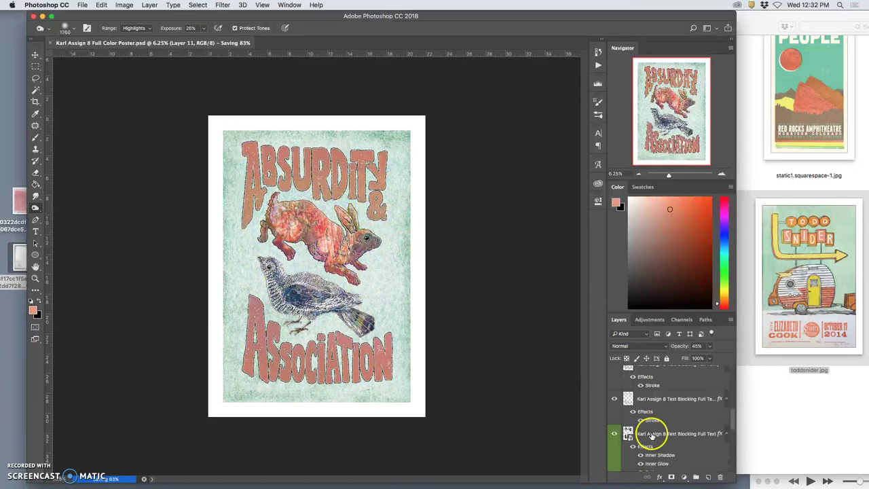
pyautogui.scroll(2, 650, 419)
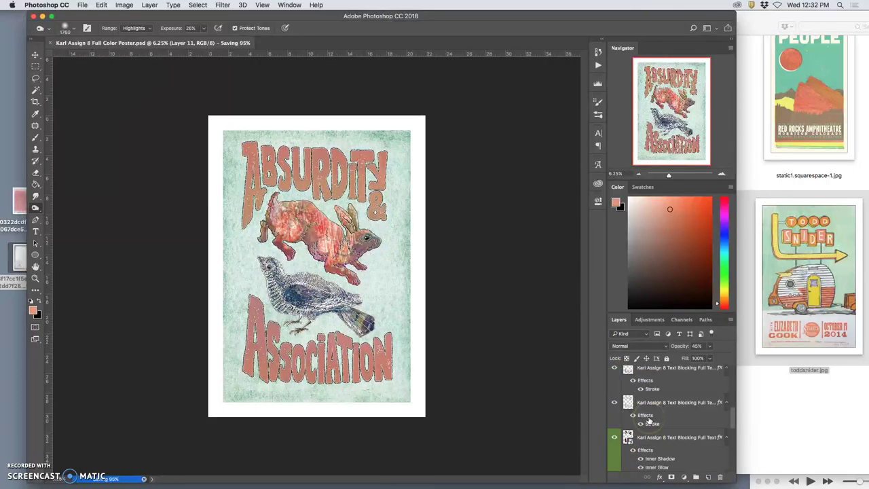
pyautogui.scroll(-5, 645, 450)
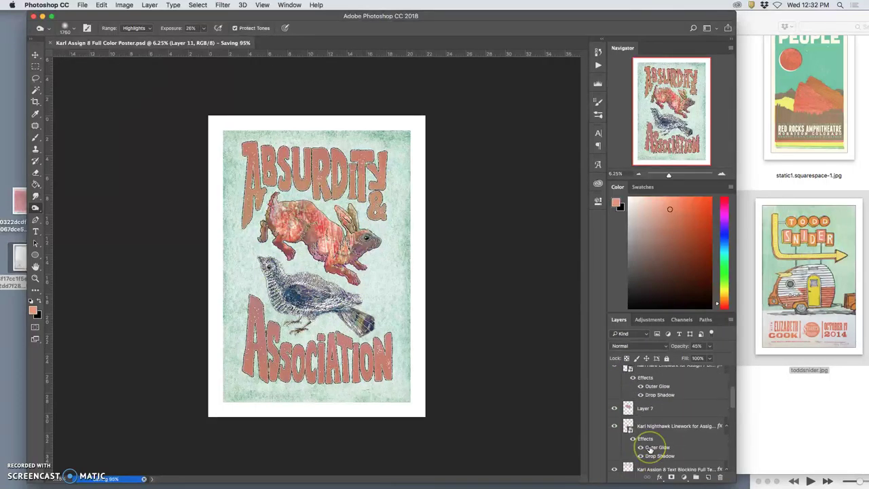
pyautogui.scroll(-5, 650, 448)
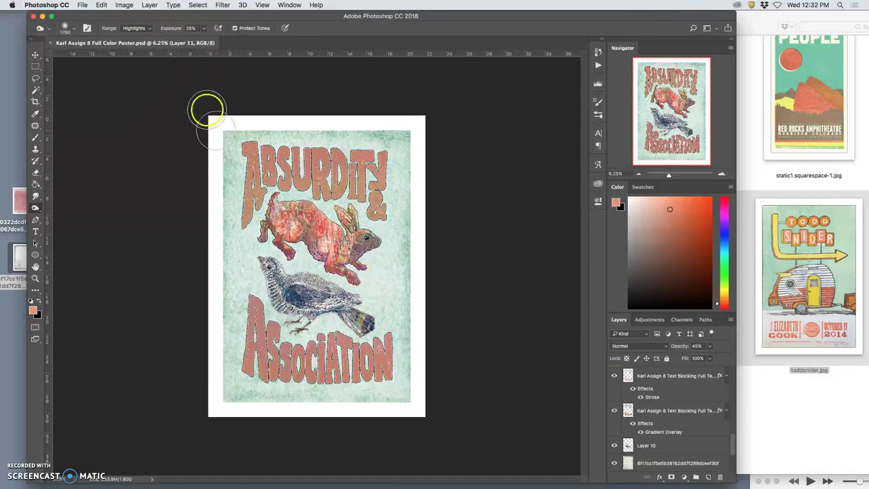
# Lighten the hare's back, then Save As a JPEG copy of the poster
pyautogui.click(293, 213)
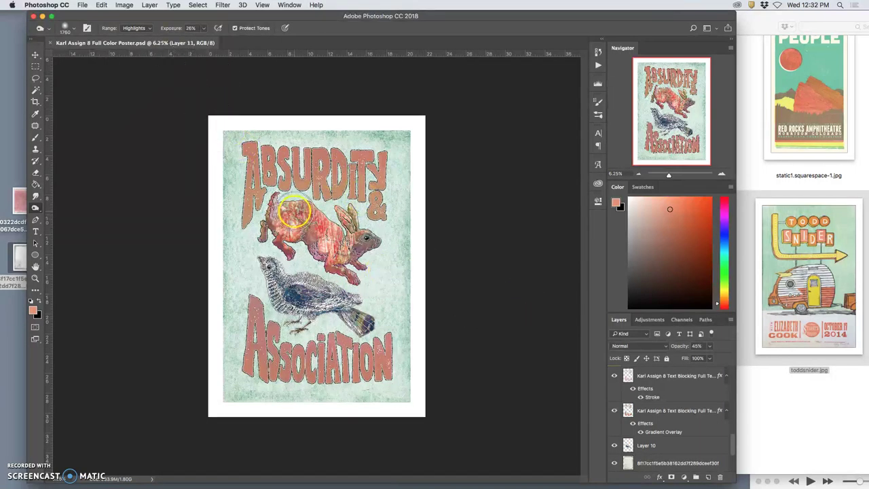
pyautogui.click(82, 5)
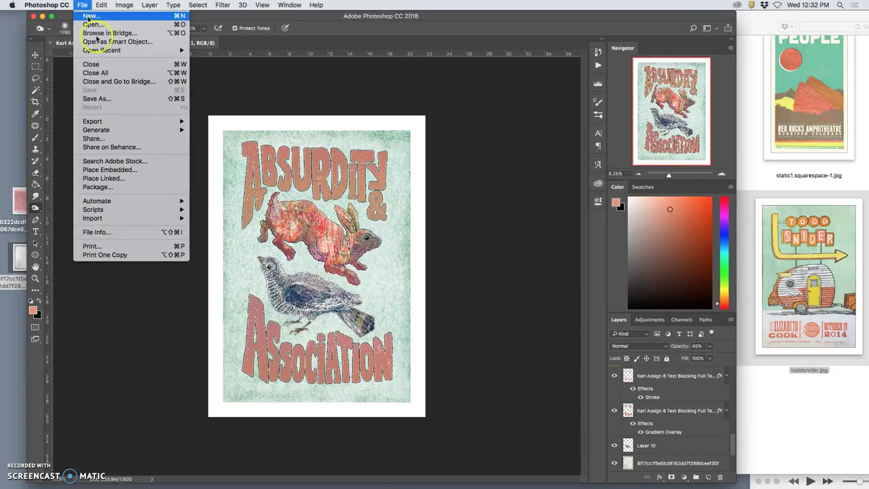
pyautogui.click(108, 100)
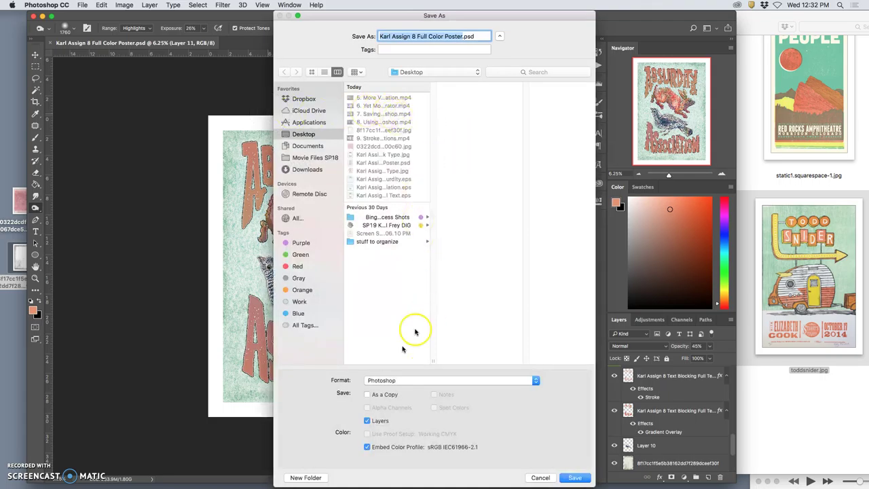
pyautogui.click(398, 382)
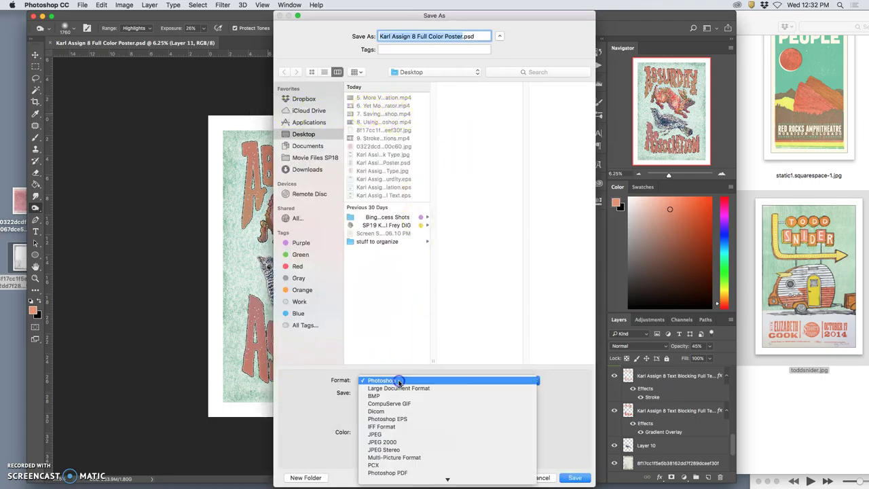
pyautogui.click(393, 434)
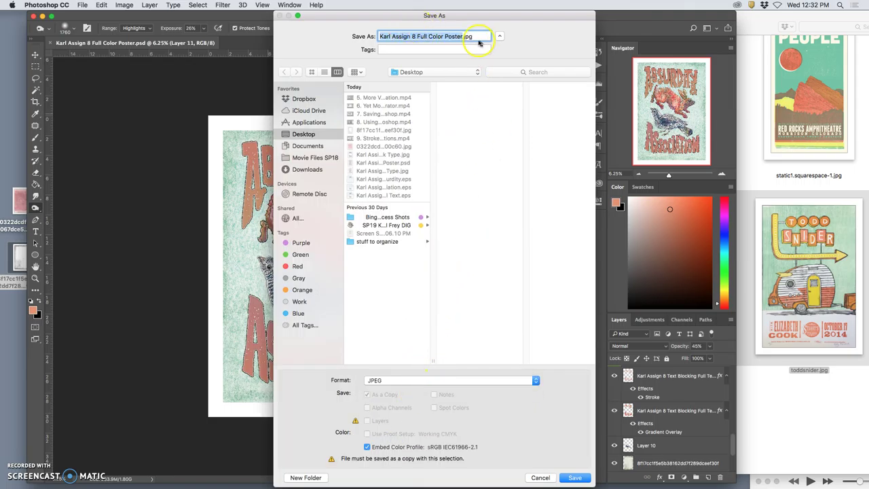
pyautogui.click(574, 478)
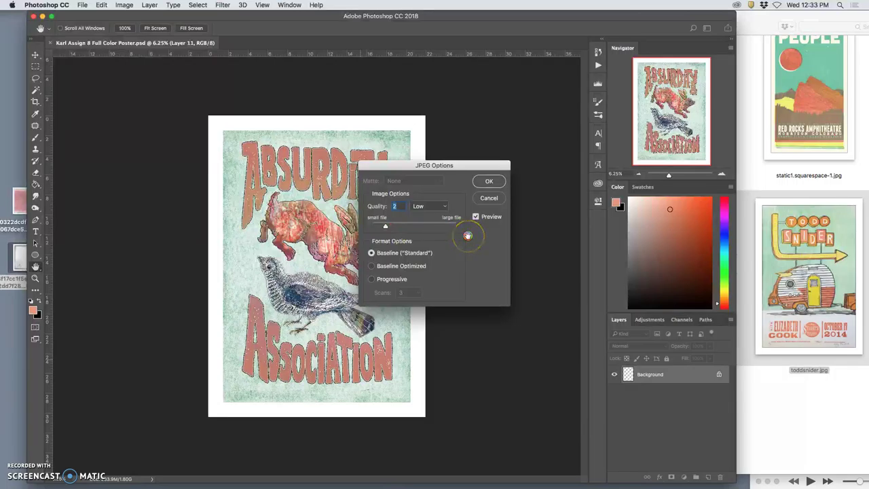
# Lower the JPEG quality to 0 (Low) and confirm the options
pyautogui.click(474, 237)
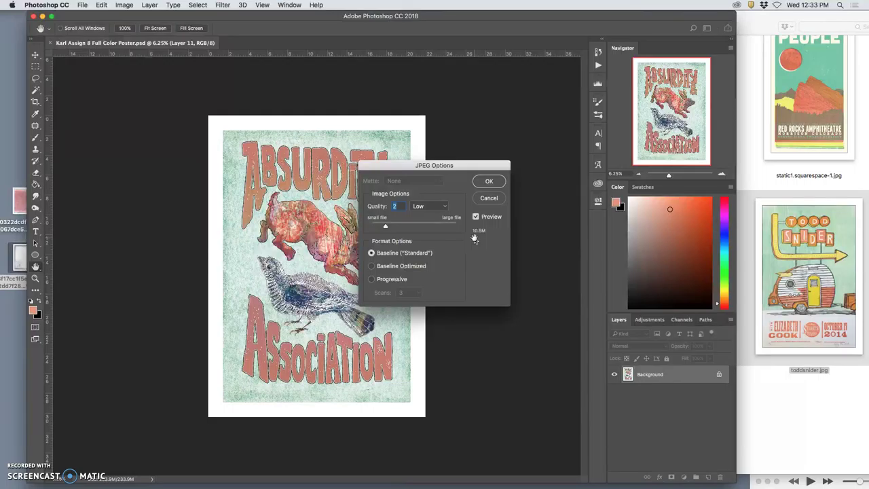
pyautogui.click(475, 238)
pyautogui.moveTo(385, 226); pyautogui.dragTo(378, 228)
pyautogui.moveTo(377, 226); pyautogui.dragTo(371, 227)
pyautogui.click(404, 205)
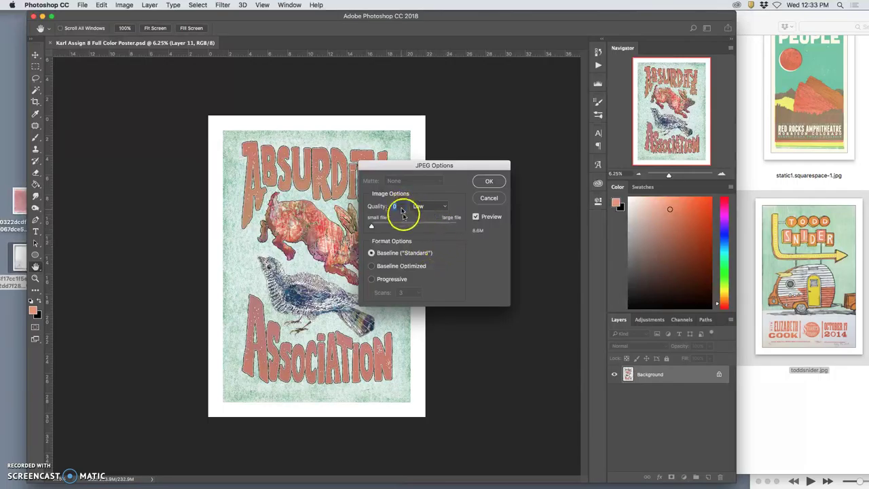
pyautogui.click(483, 238)
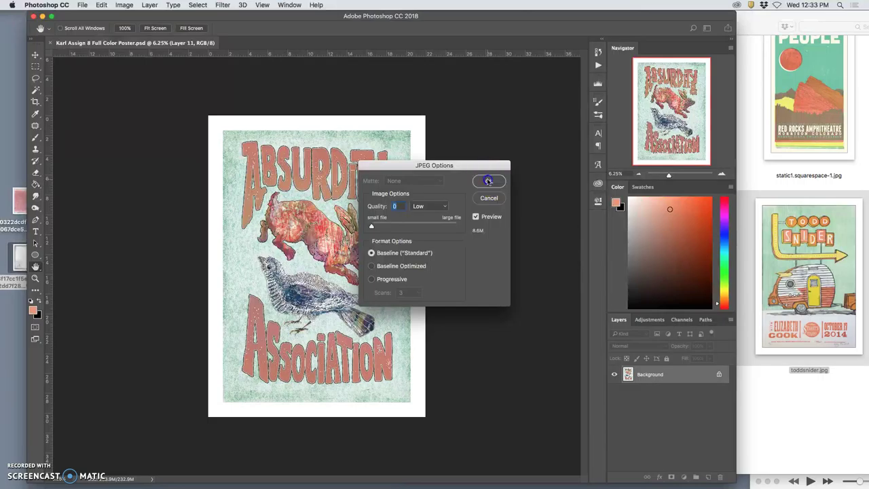
pyautogui.press('Return')
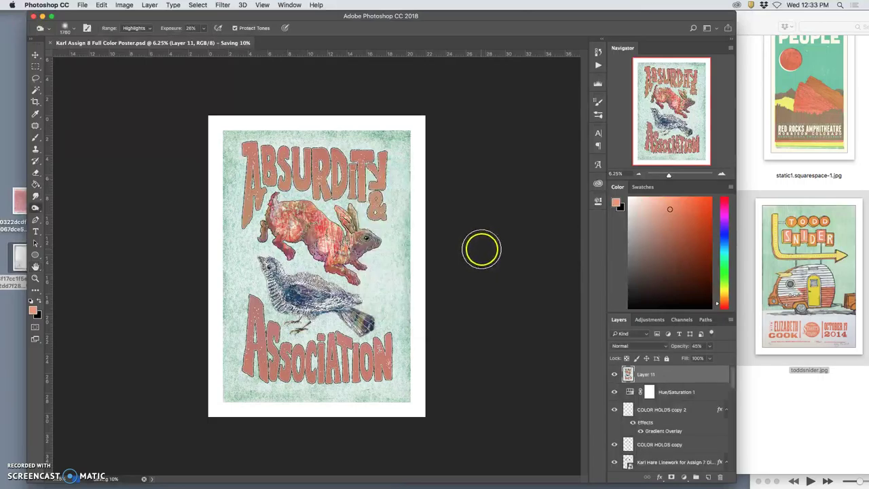